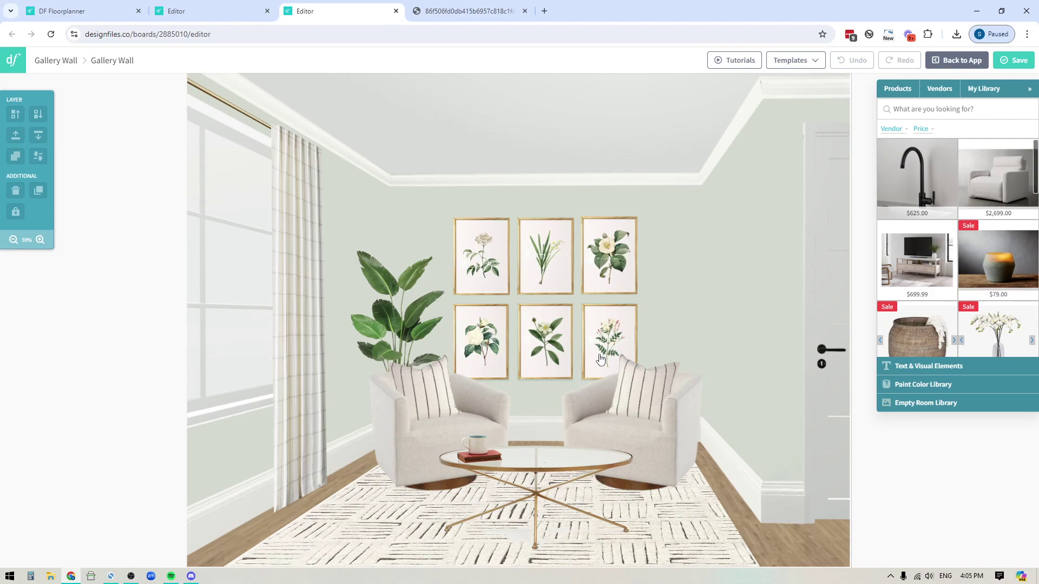
# View the gallery wall reference image, show the floor plan in 3D perspective, and open the back wall in the Wall Editor
pyautogui.click(430, 15)
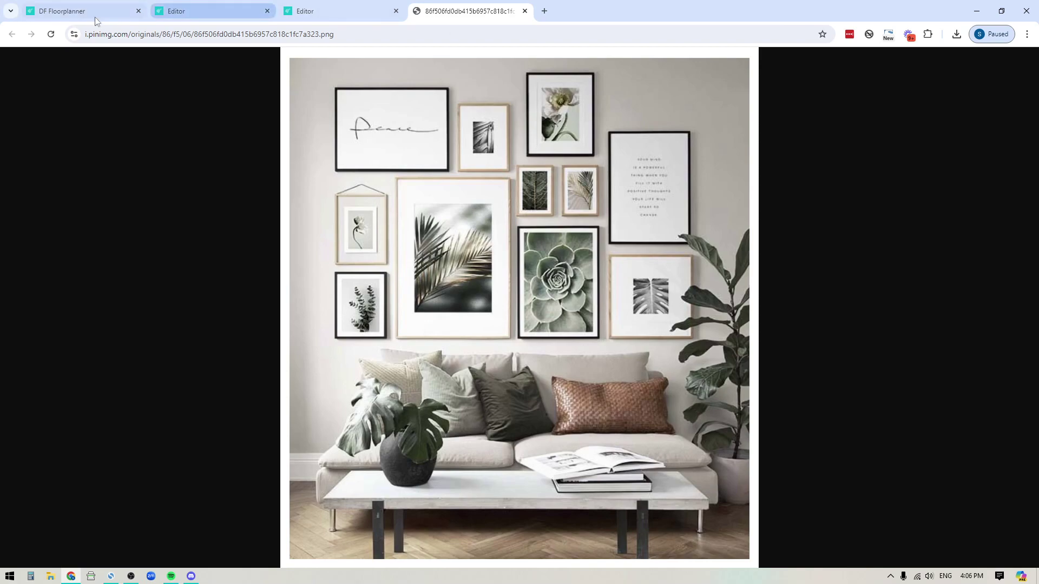
pyautogui.click(39, 15)
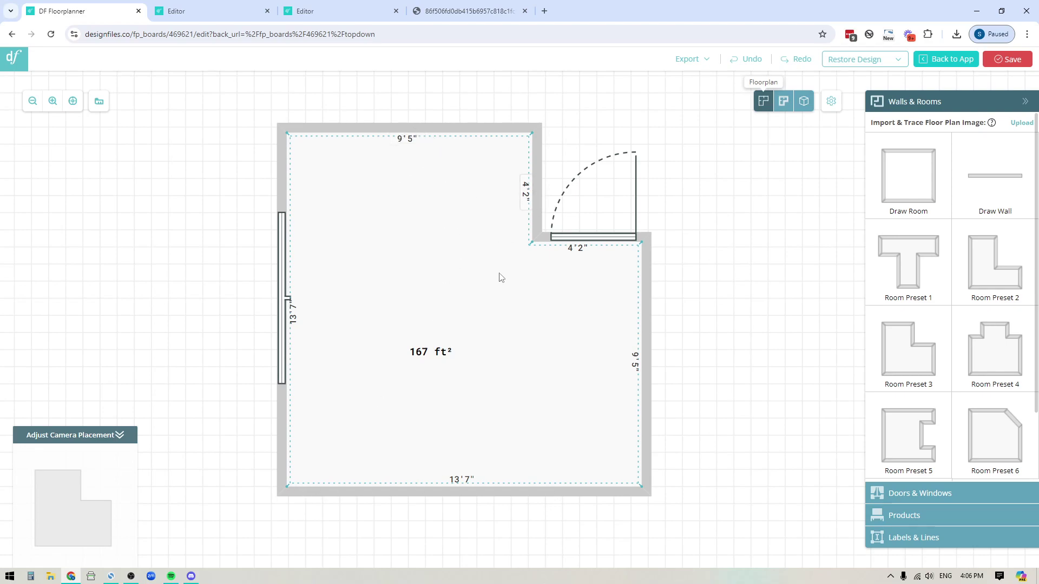
pyautogui.click(804, 102)
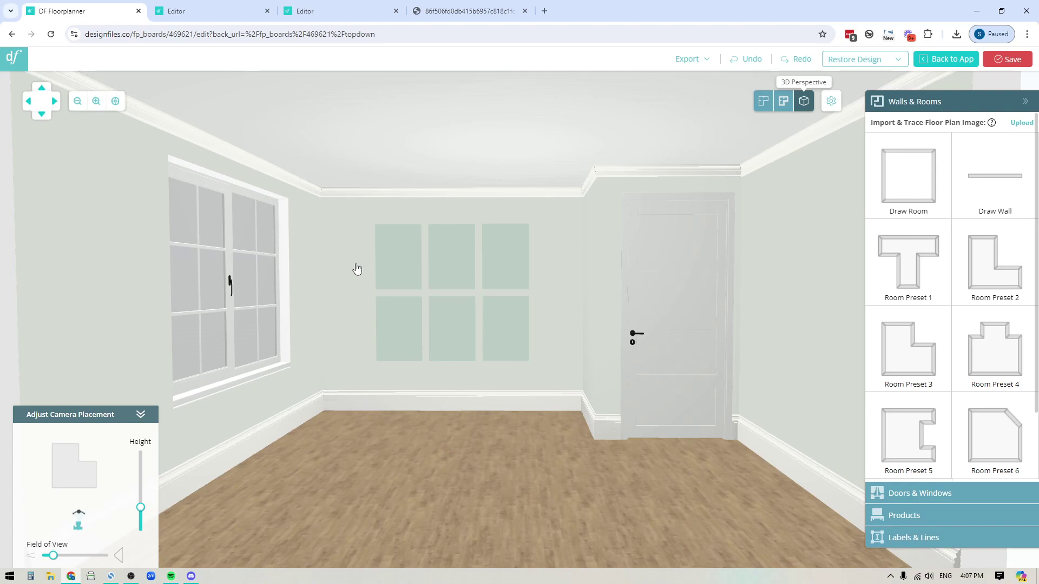
pyautogui.click(355, 269)
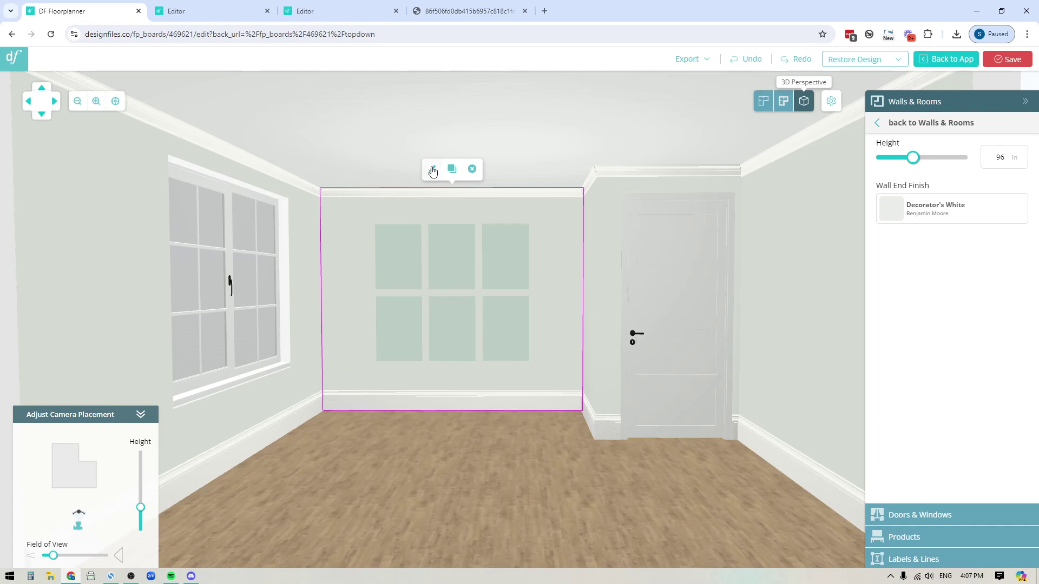
pyautogui.click(431, 169)
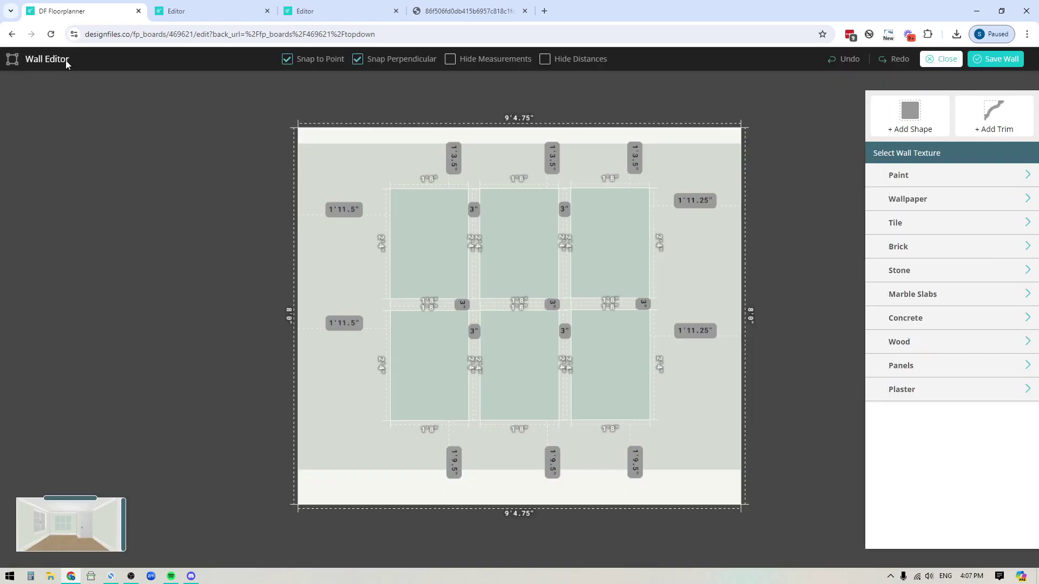
# Try Farrow & Ball's Berrington Blue paint on the back wall and undo it
pyautogui.click(342, 164)
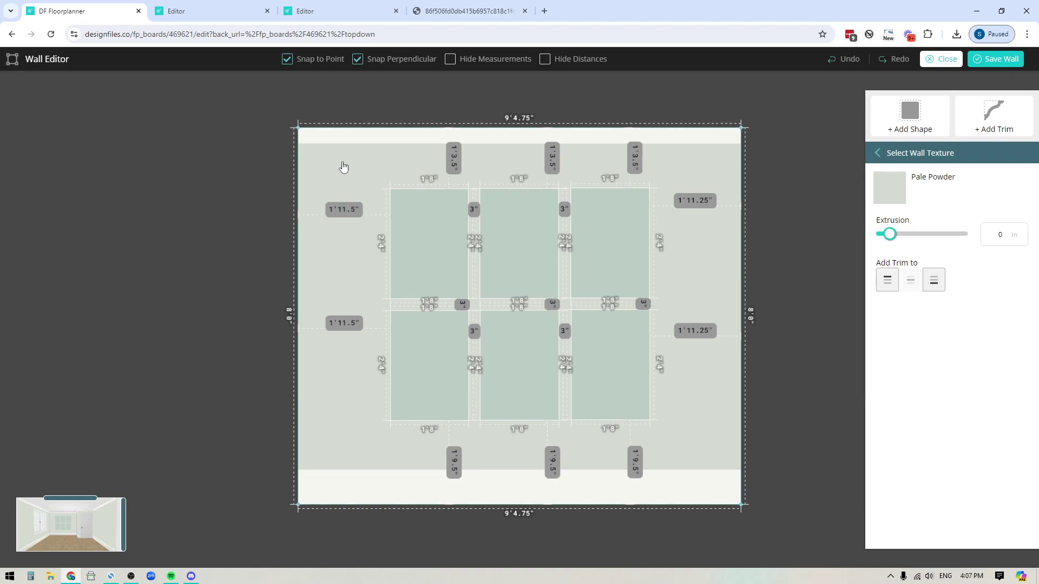
pyautogui.click(918, 155)
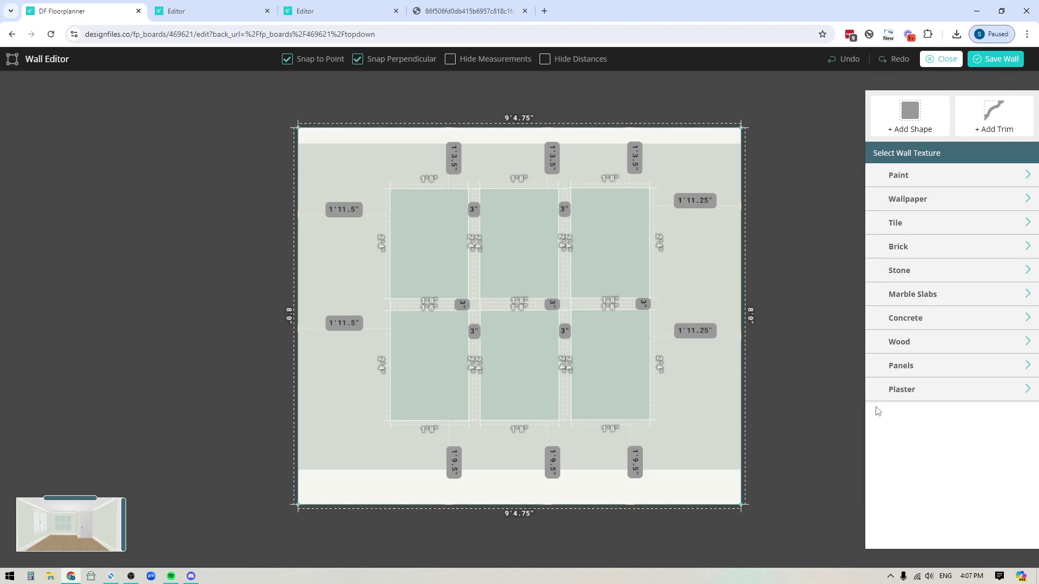
pyautogui.click(921, 175)
pyautogui.click(915, 269)
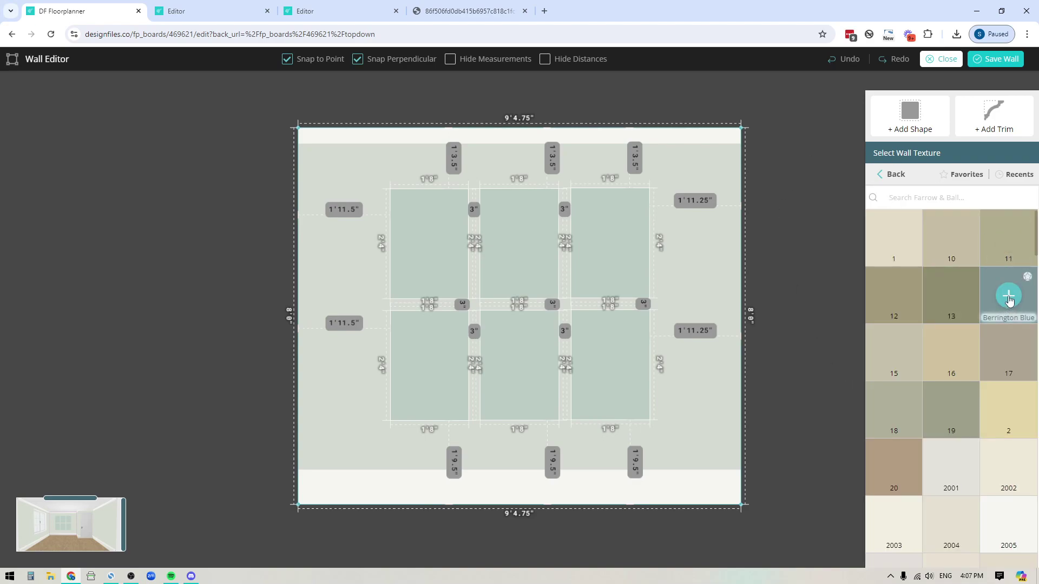
pyautogui.click(1004, 298)
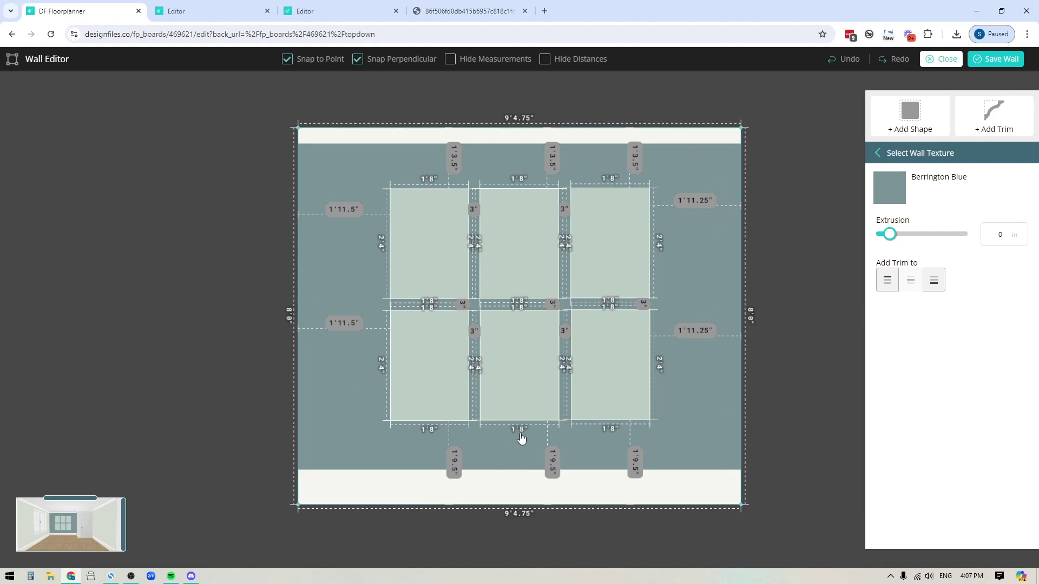
pyautogui.click(855, 62)
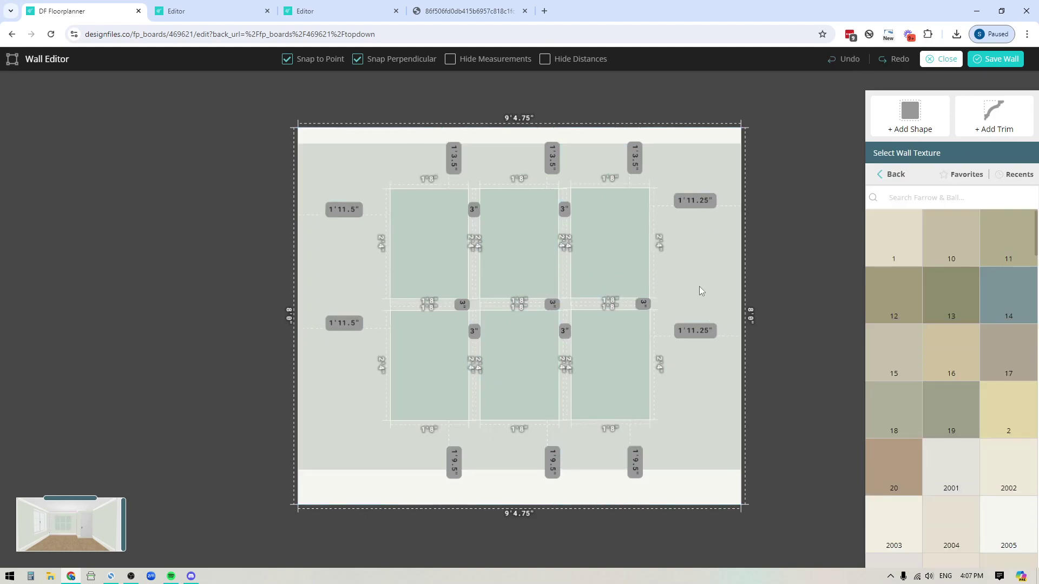
# Examine the available crown moldings and the height, depth and finish settings of the wall's existing crown trim
pyautogui.click(995, 116)
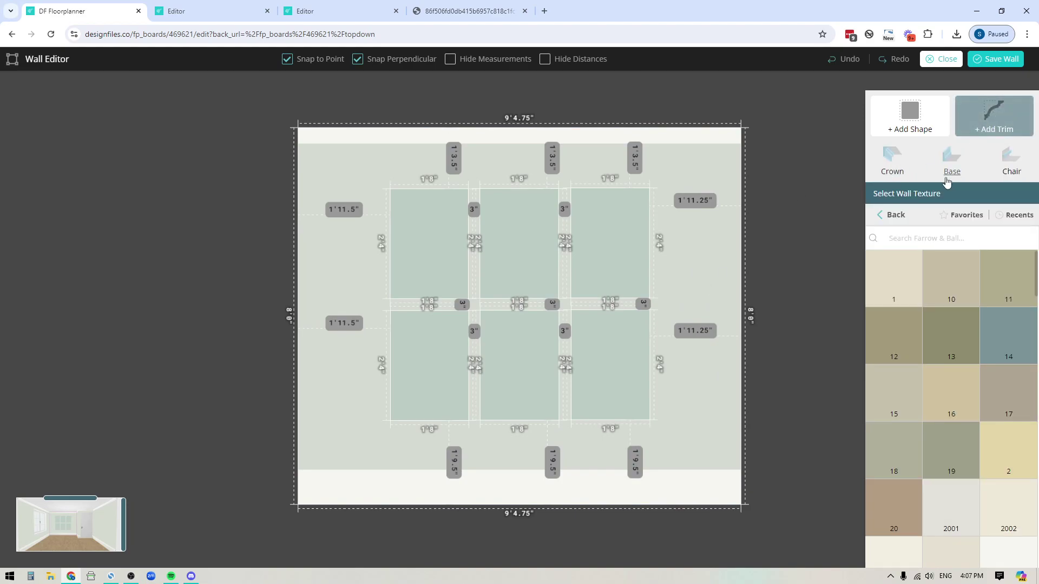
pyautogui.click(887, 172)
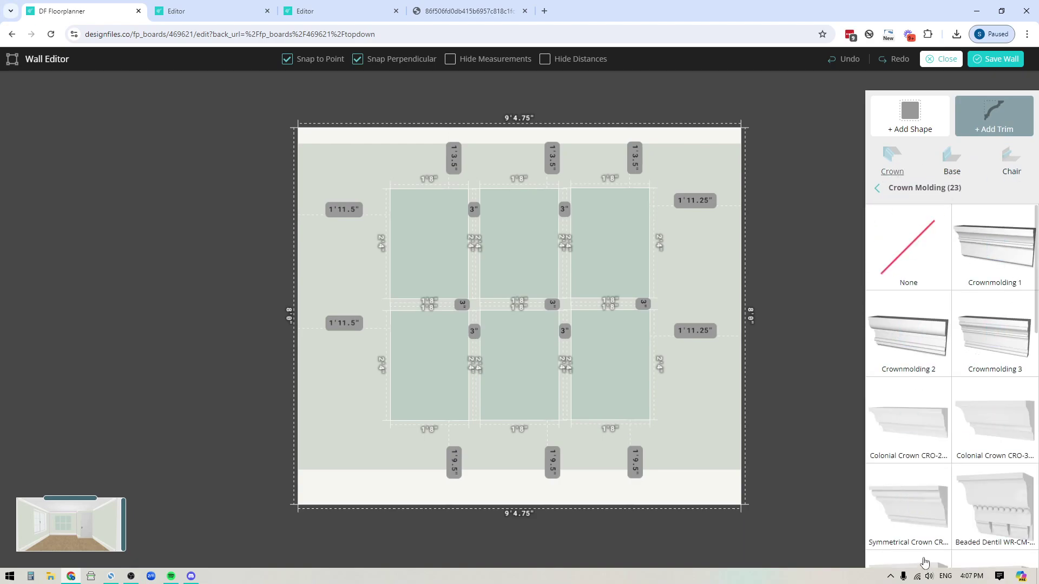
pyautogui.click(675, 136)
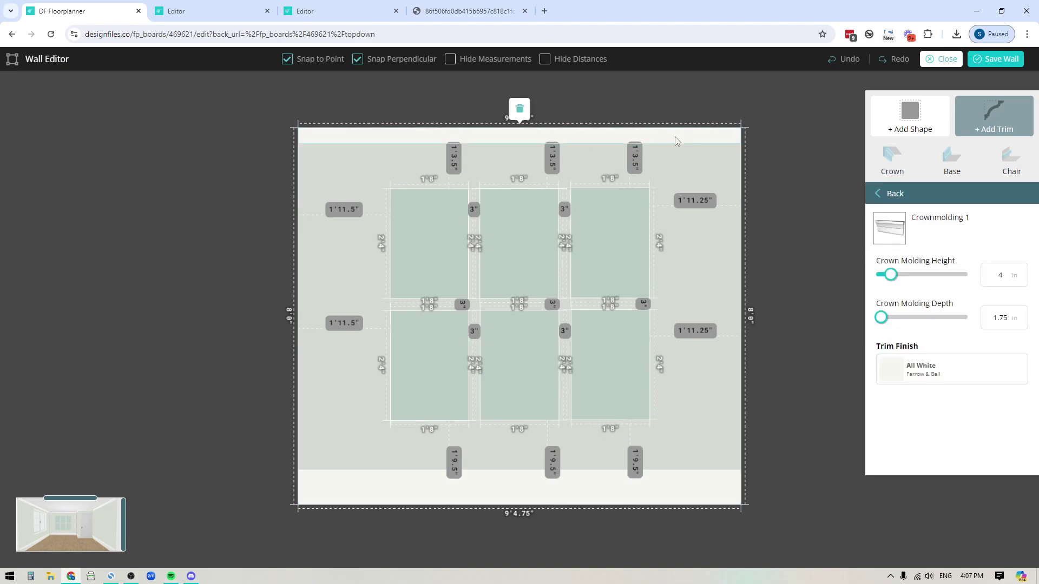
pyautogui.moveTo(1012, 373)
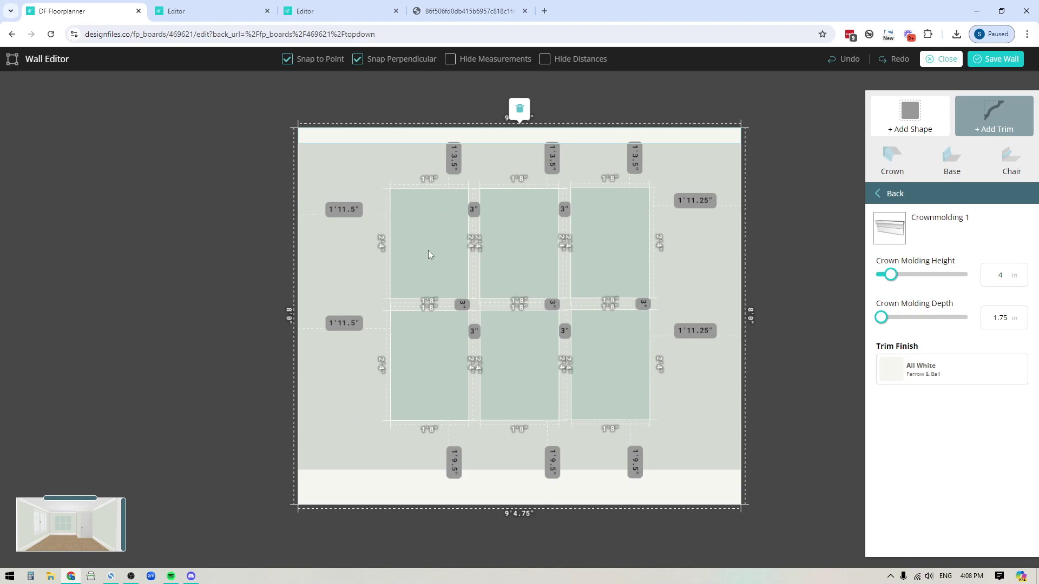
pyautogui.click(718, 372)
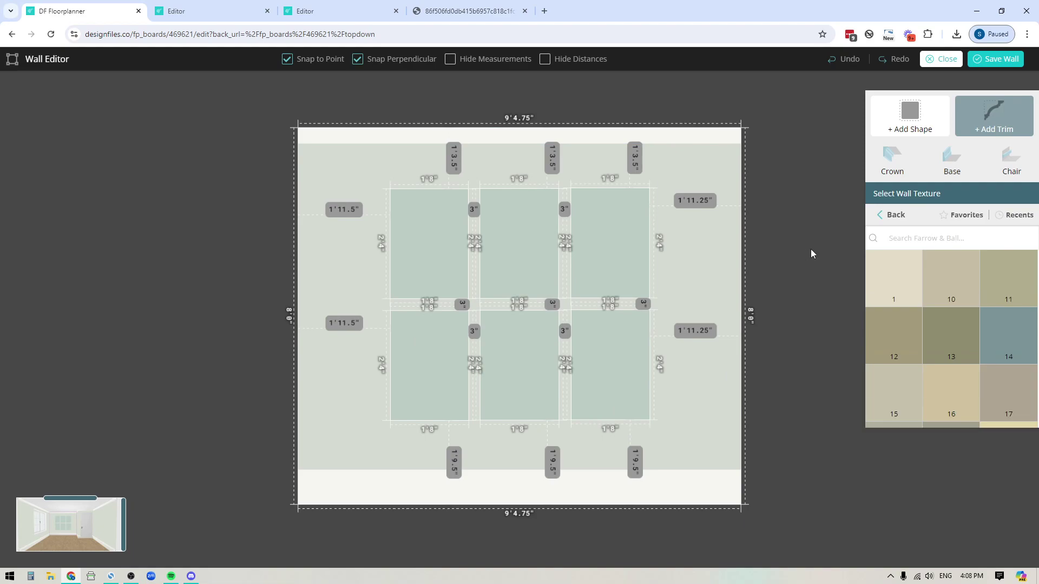
# Draw a rectangle on the wall left of the six frame shapes and resize it to about 1'2.5" wide
pyautogui.click(923, 129)
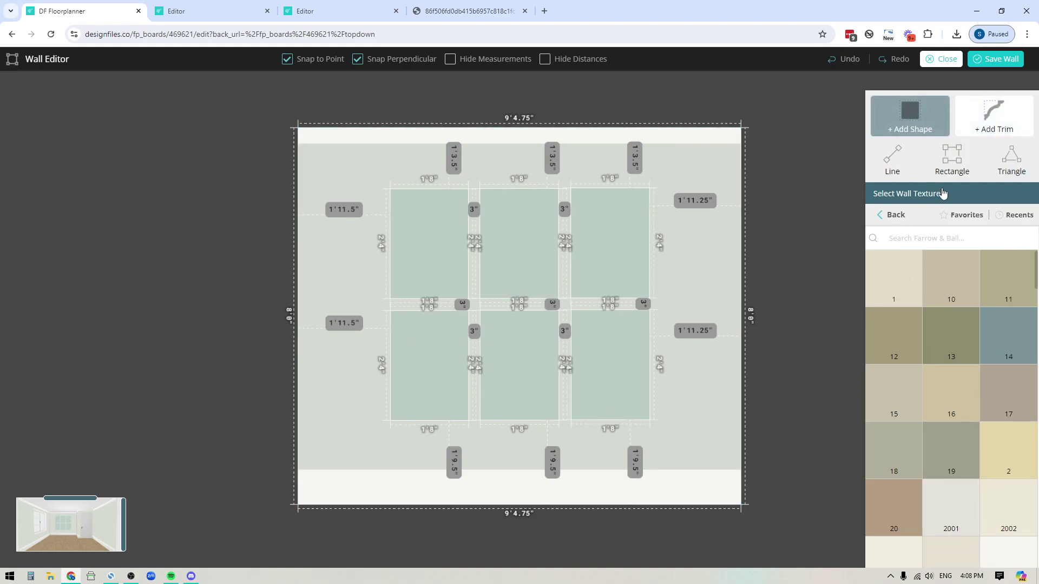
pyautogui.click(953, 162)
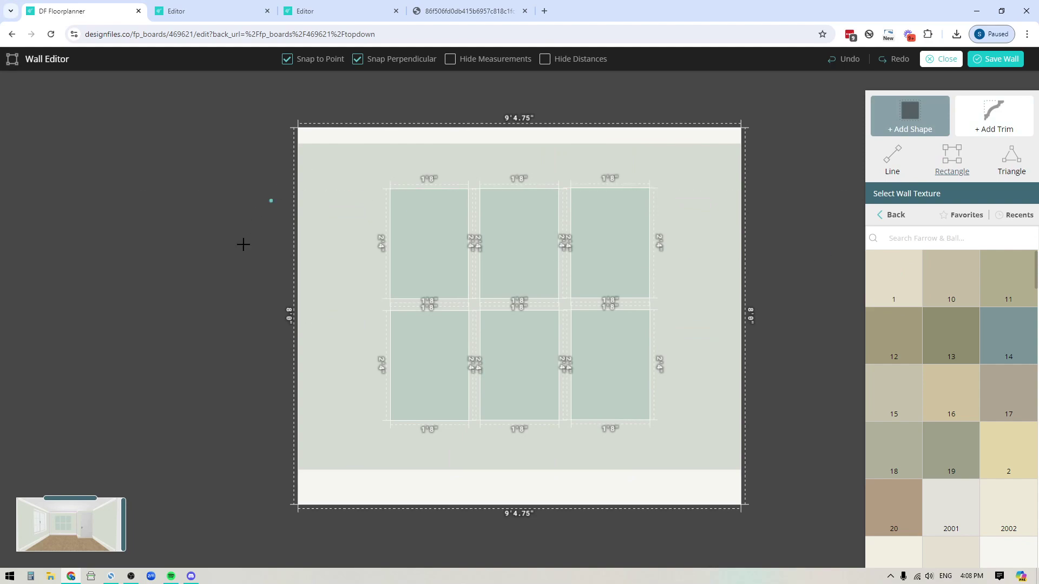
pyautogui.moveTo(309, 178); pyautogui.dragTo(371, 254)
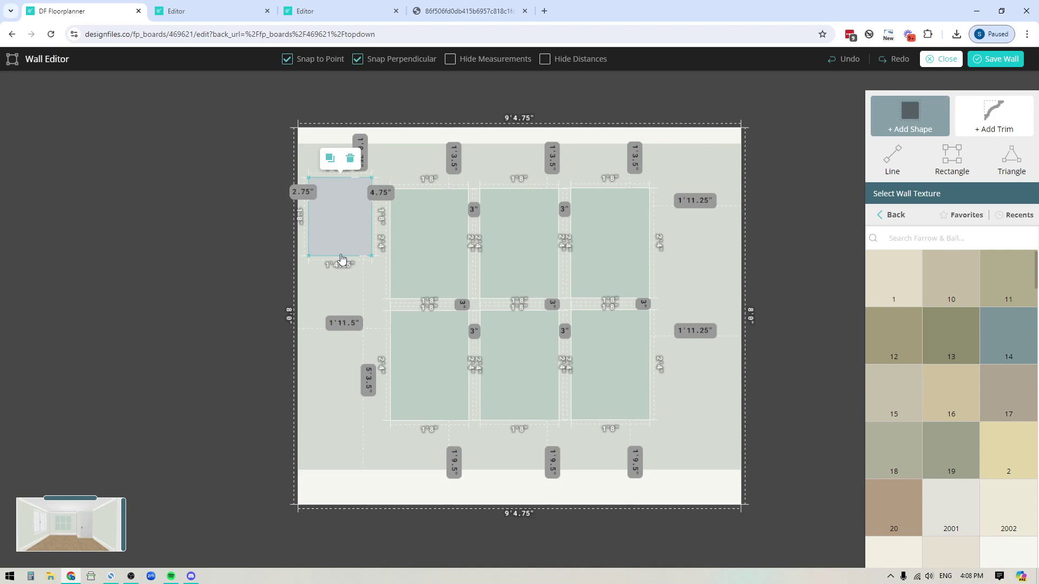
pyautogui.moveTo(341, 258); pyautogui.dragTo(365, 245)
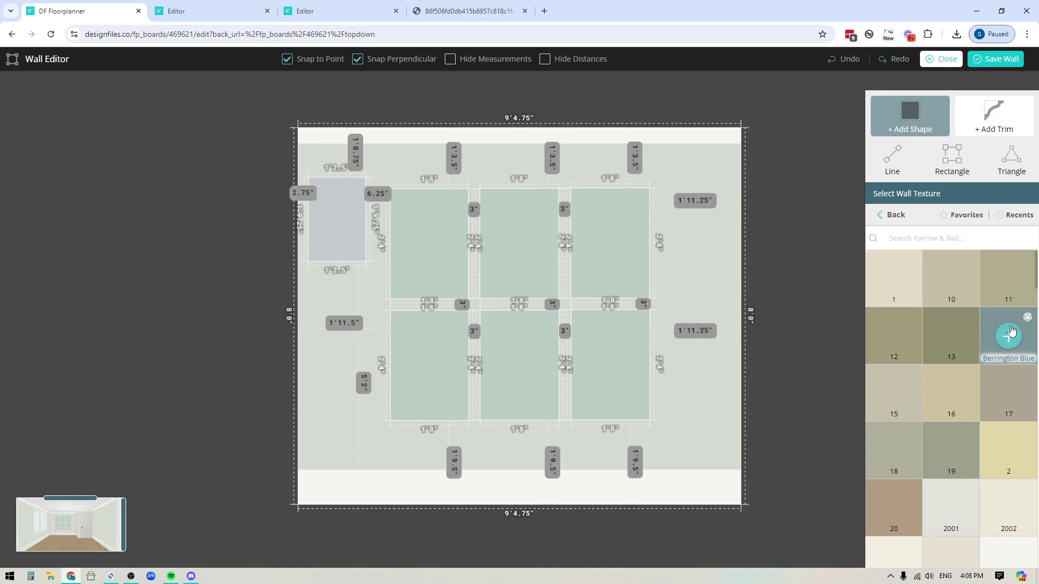
# Try Berrington Blue and a lower position on the new rectangle, and delete the rectangle
pyautogui.moveTo(1007, 340); pyautogui.dragTo(348, 244)
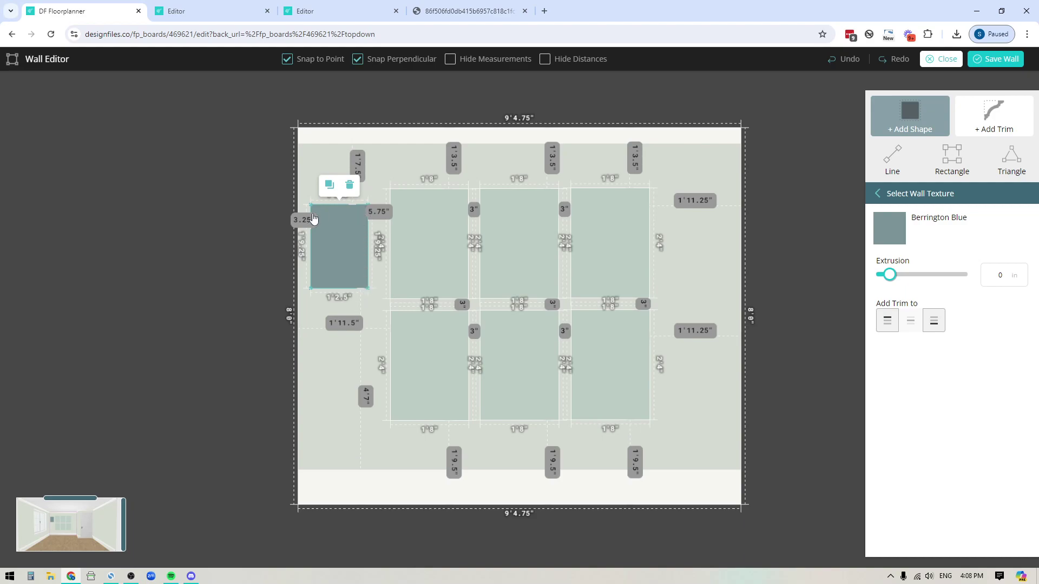
pyautogui.moveTo(332, 262); pyautogui.dragTo(331, 255)
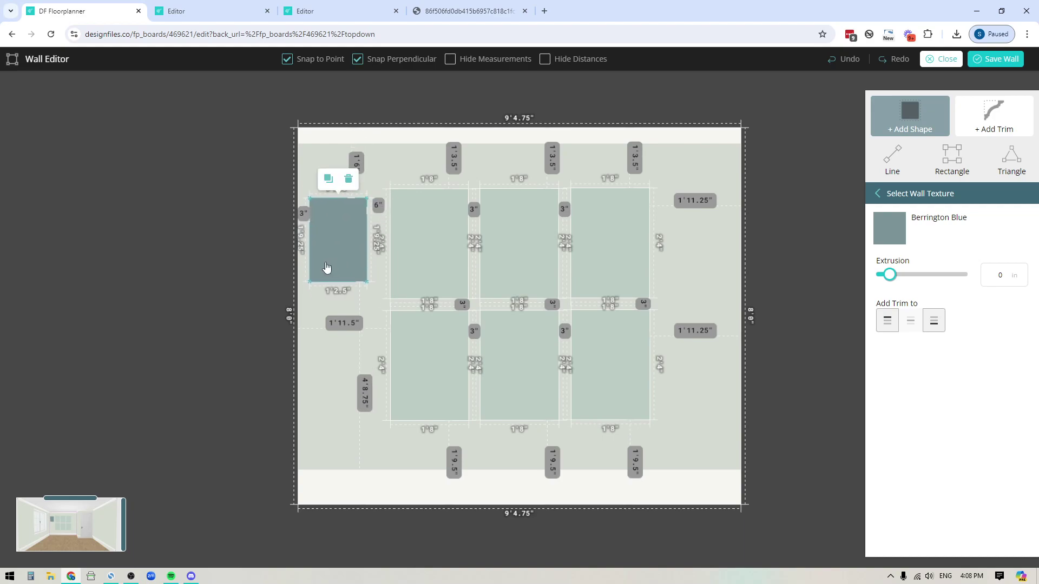
pyautogui.click(348, 178)
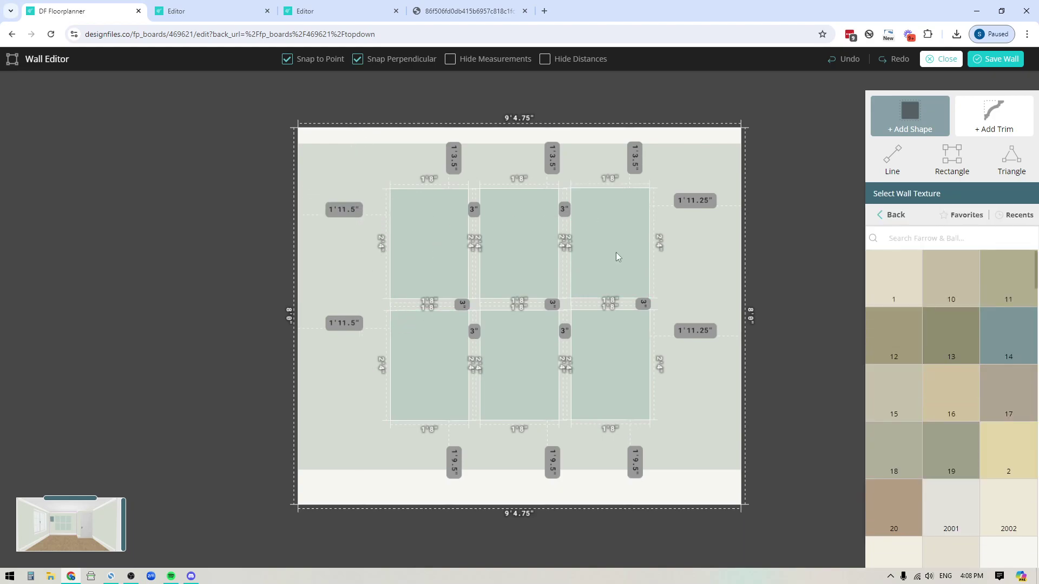
# Try shifting the upper-left frame shape slightly up and nudge it back to 3" above the shape below
pyautogui.click(433, 239)
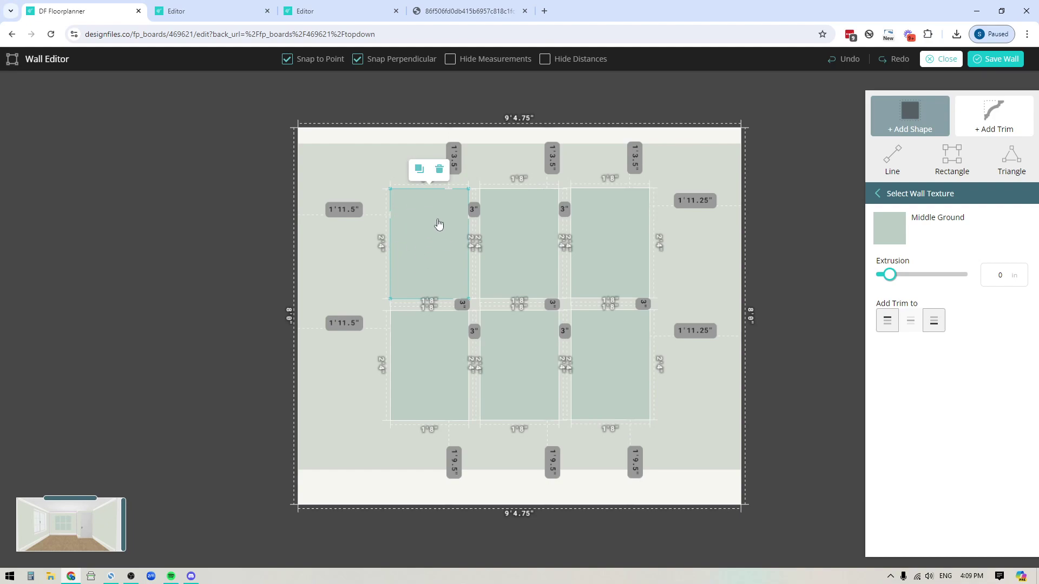
pyautogui.moveTo(439, 225); pyautogui.dragTo(429, 252)
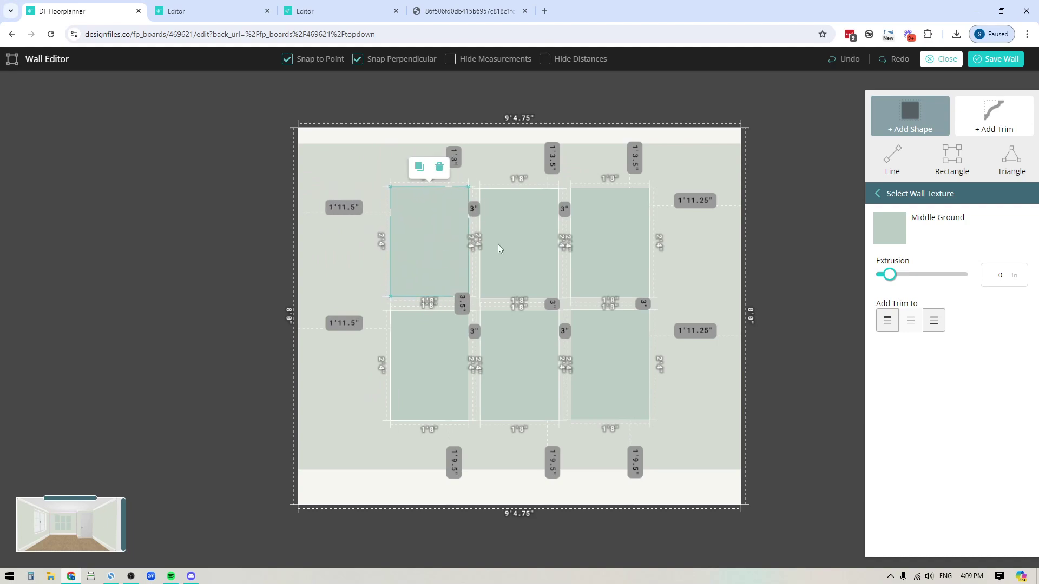
pyautogui.press('Down')
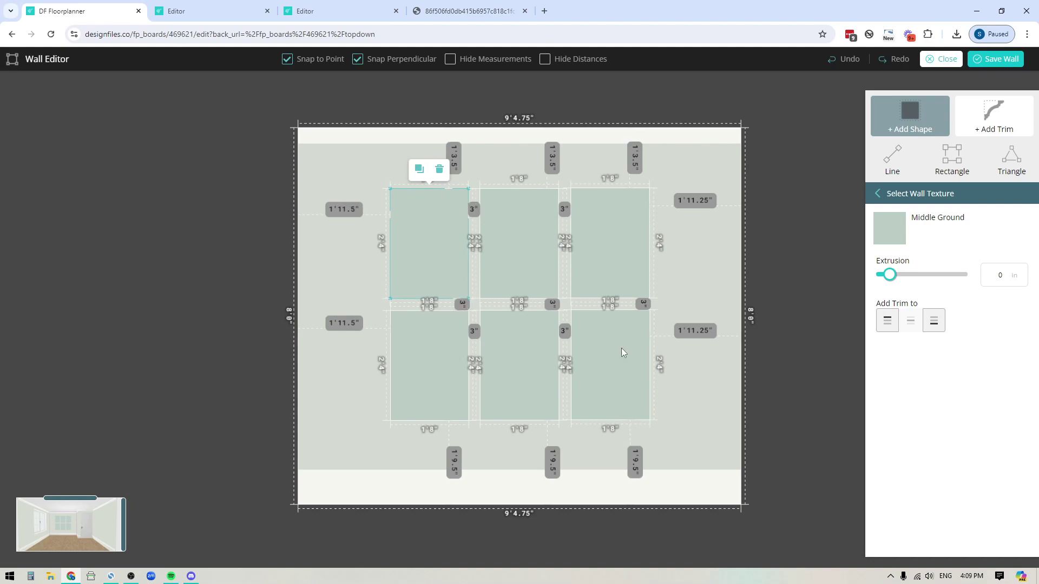
pyautogui.click(805, 269)
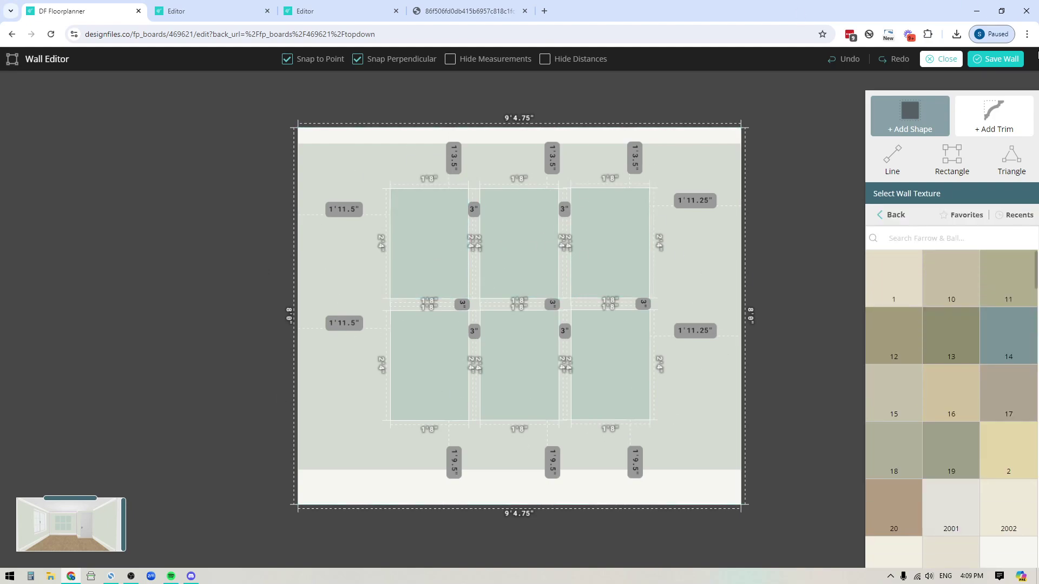
# Save the wall and start creating a render of the 3D perspective view from the project's save options
pyautogui.click(995, 59)
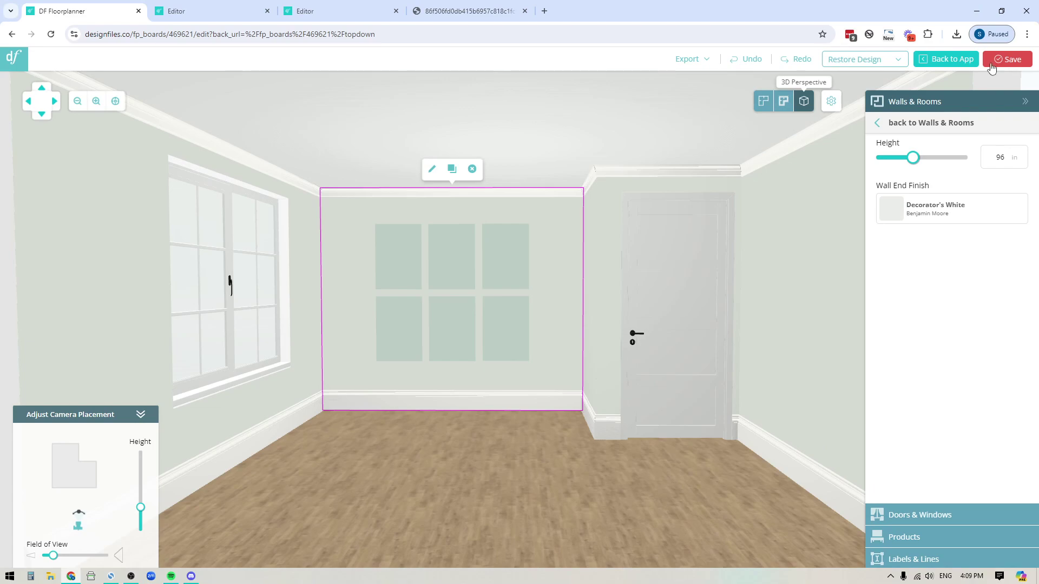
pyautogui.click(1013, 60)
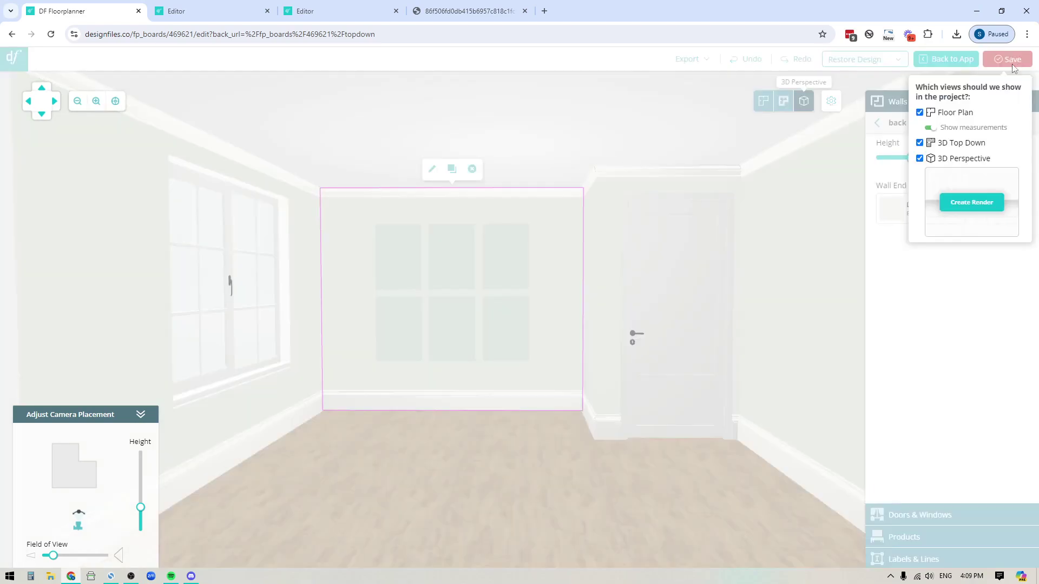
pyautogui.click(970, 204)
# Frame the render camera on the back wall with its six frame shapes, using a narrower field of view
pyautogui.scroll(5, 406, 407)
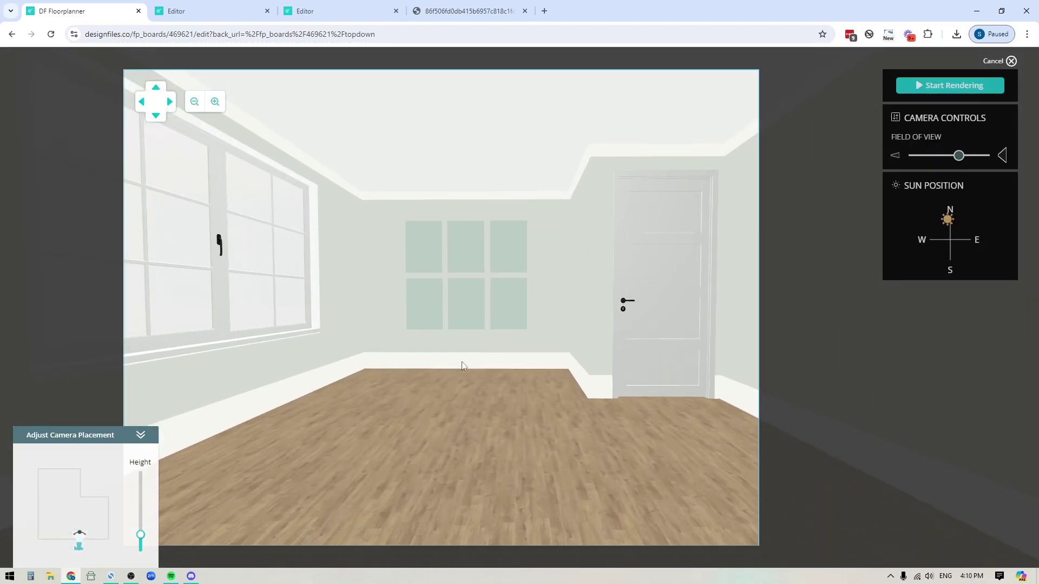
pyautogui.scroll(3, 341, 433)
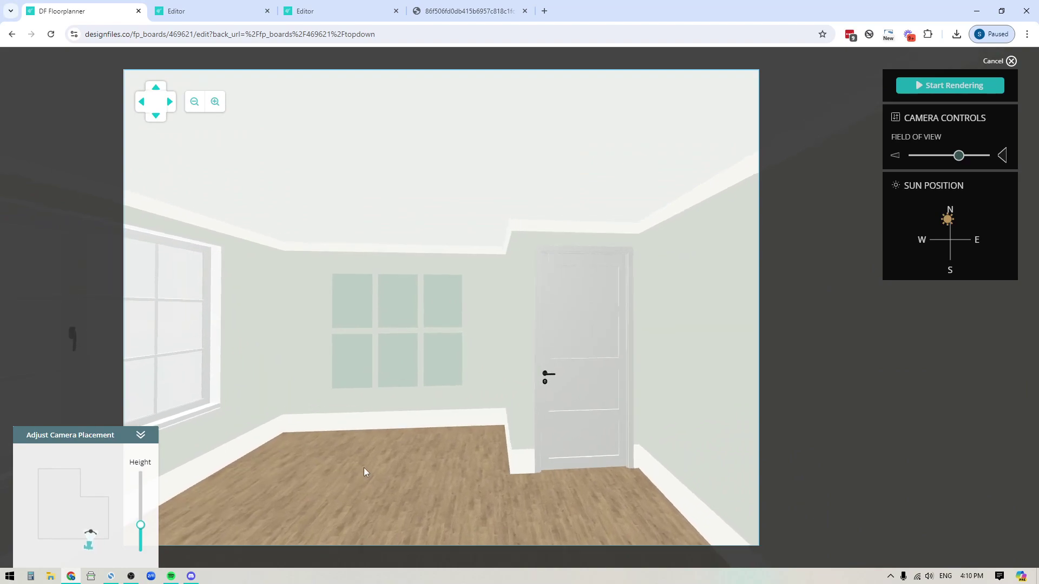
pyautogui.moveTo(358, 469); pyautogui.dragTo(359, 474)
pyautogui.scroll(-3, 358, 470)
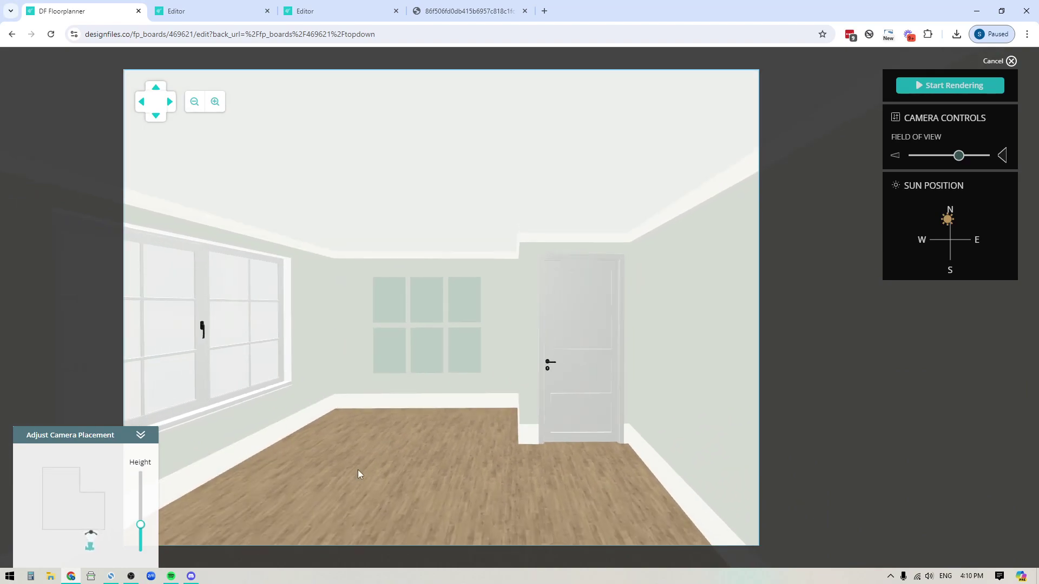
pyautogui.moveTo(959, 157)
pyautogui.mouseDown()
pyautogui.moveTo(934, 157)
pyautogui.moveTo(946, 157)
pyautogui.mouseUp()
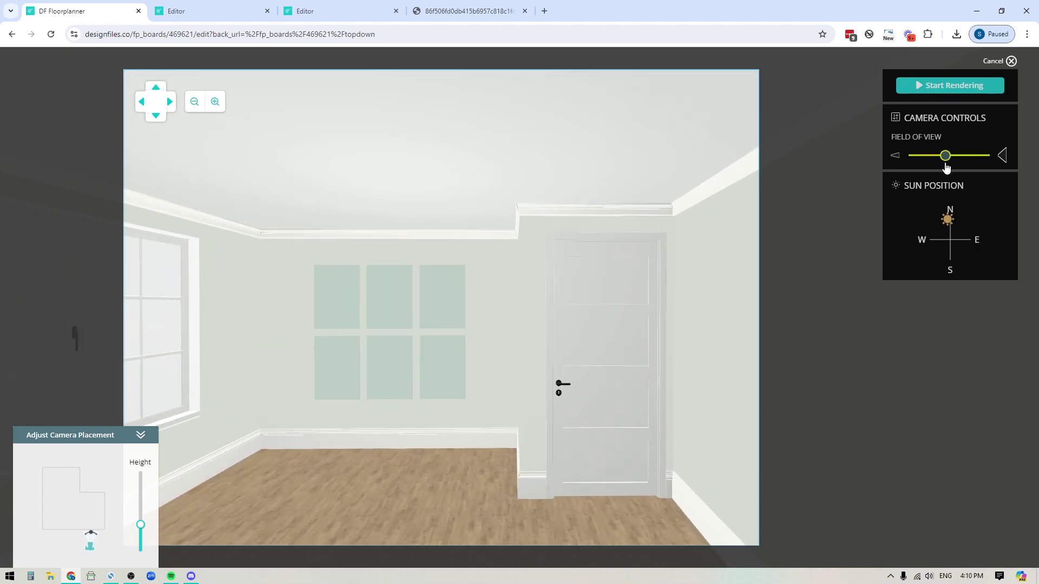
pyautogui.moveTo(424, 494)
pyautogui.mouseDown()
pyautogui.moveTo(520, 487)
pyautogui.moveTo(503, 482)
pyautogui.mouseUp()
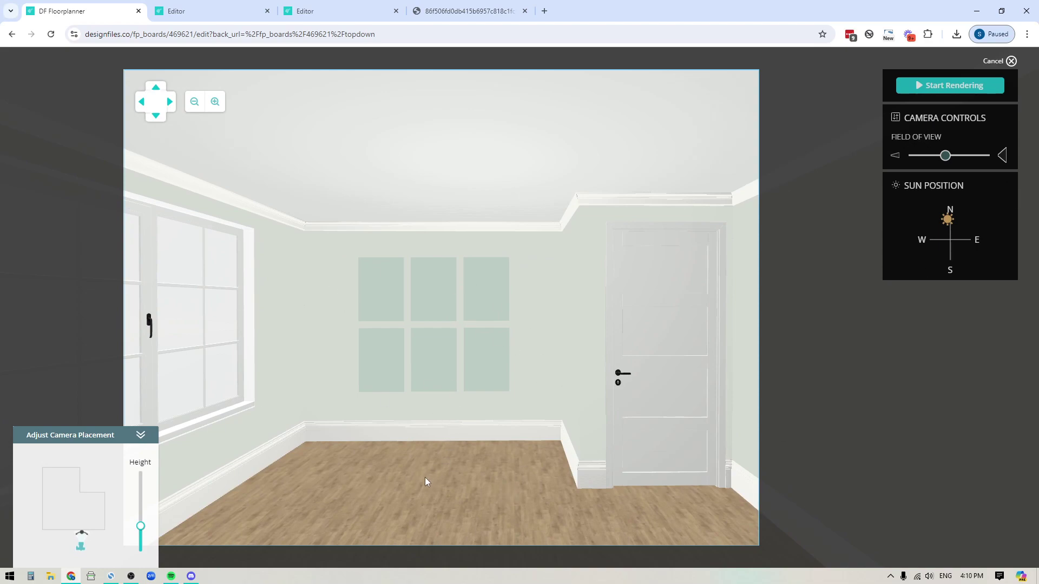
# Render the framed room view and download the finished image
pyautogui.click(944, 86)
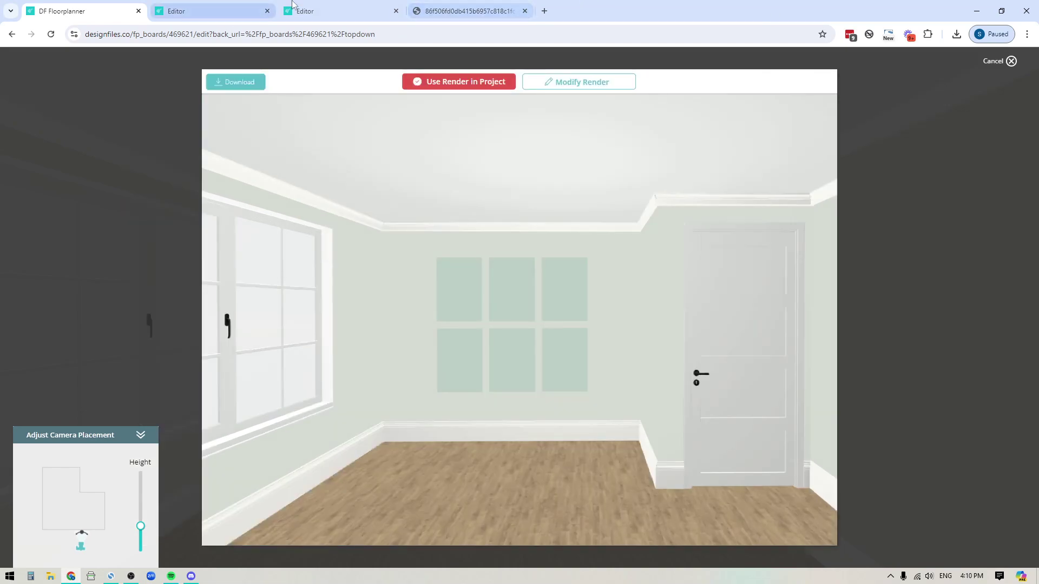
pyautogui.click(225, 83)
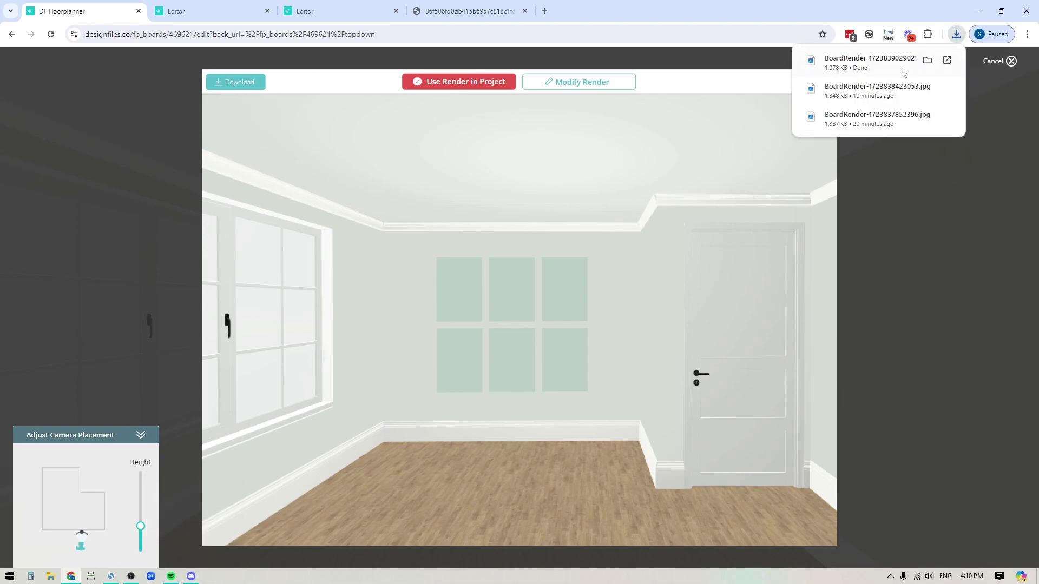
# Use the finished render in the project, save with the floor plan, 3D top-down and 3D perspective views shown, and return to the project
pyautogui.moveTo(867, 89)
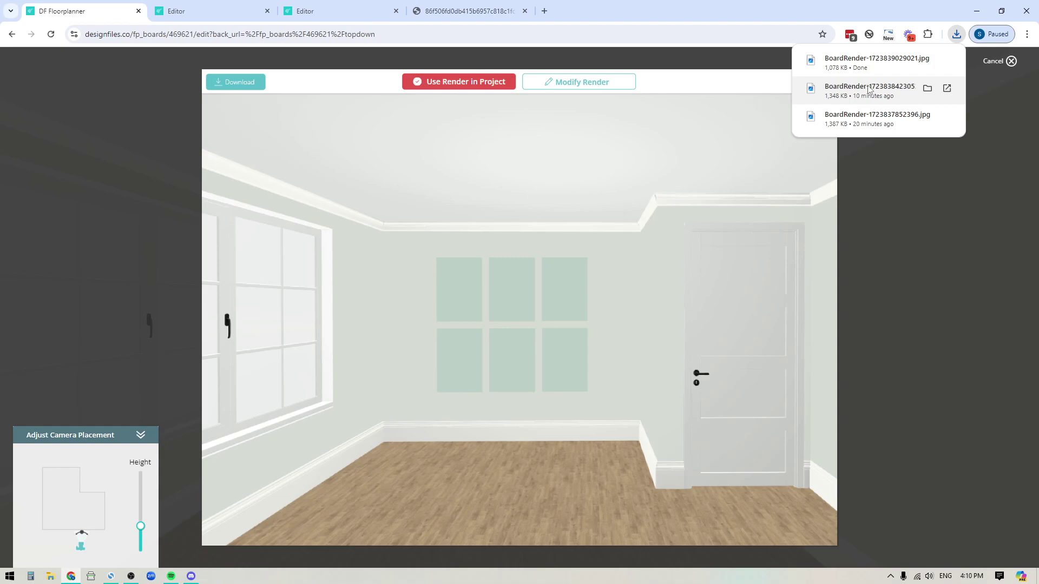
pyautogui.click(731, 18)
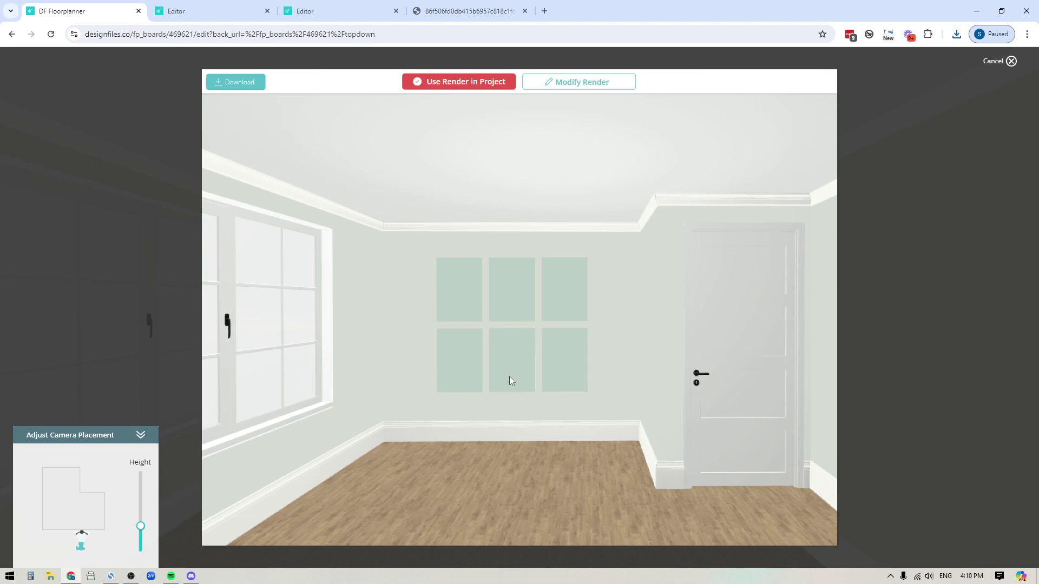
pyautogui.click(469, 82)
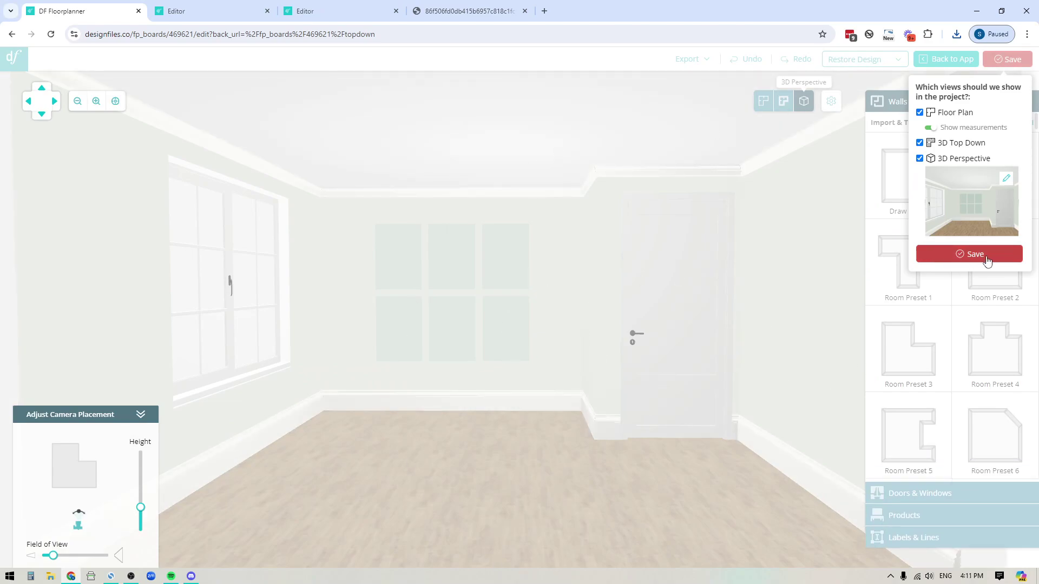
pyautogui.click(969, 255)
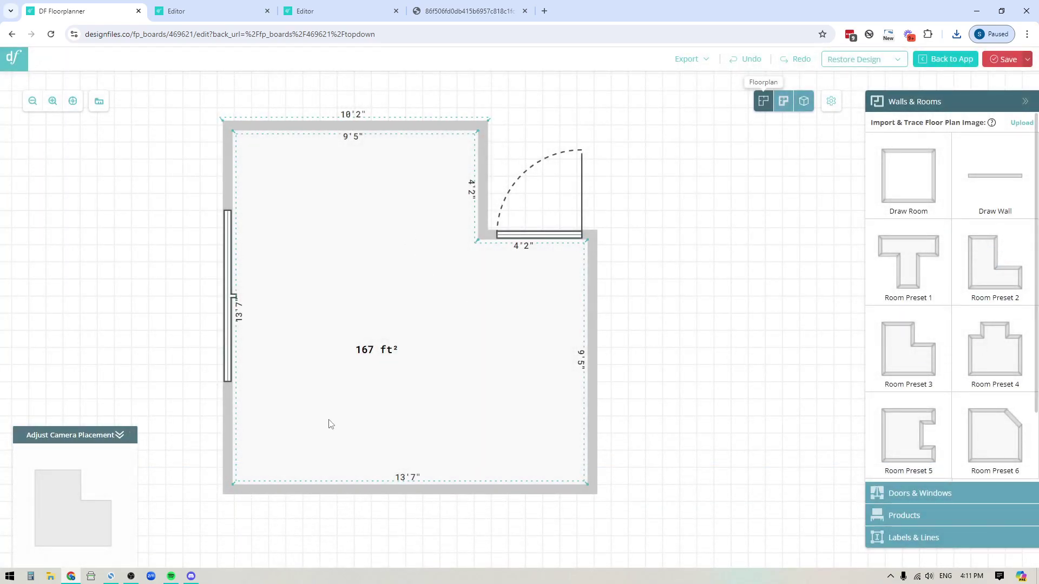
pyautogui.click(941, 64)
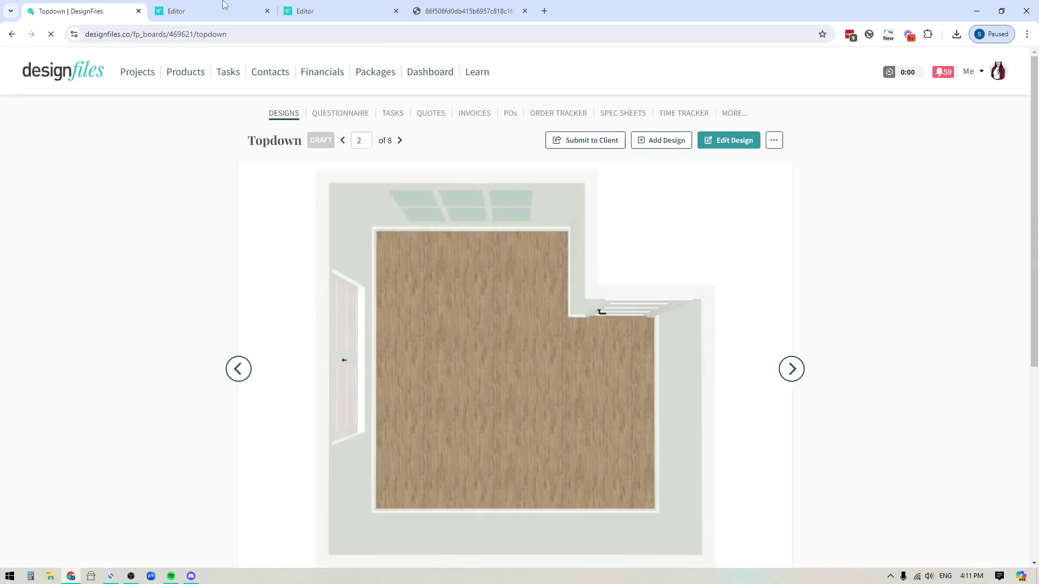
# Switch to the Gallery Wall board, show the project items from the personal library, and open the image upload dialog
pyautogui.click(226, 13)
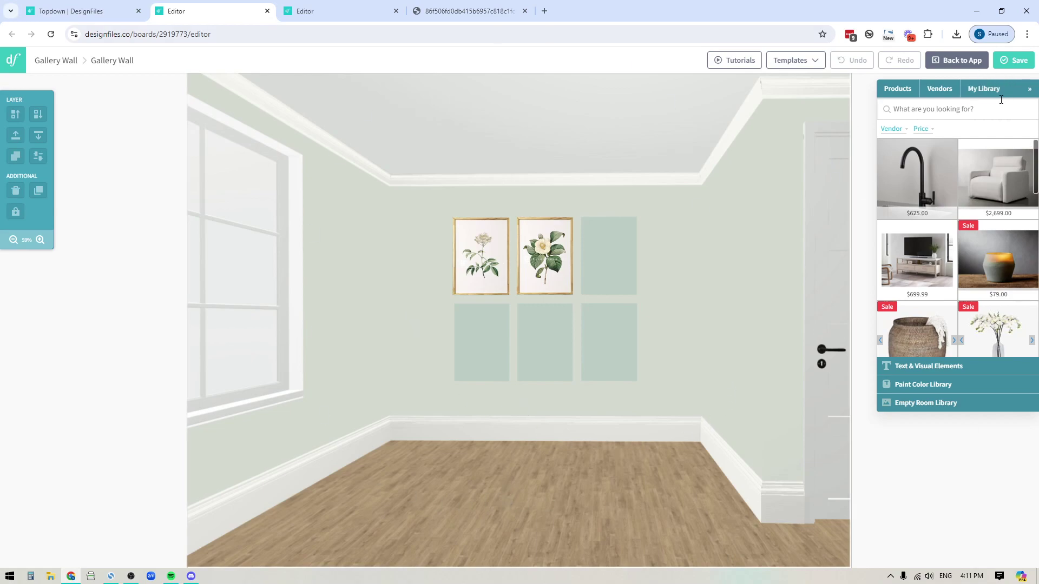
pyautogui.click(984, 89)
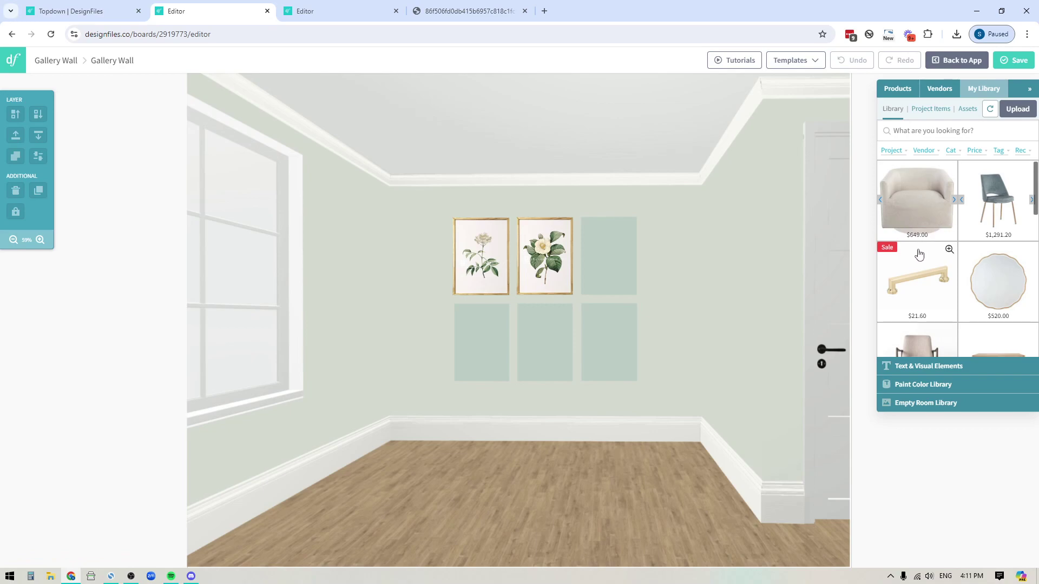
pyautogui.click(940, 114)
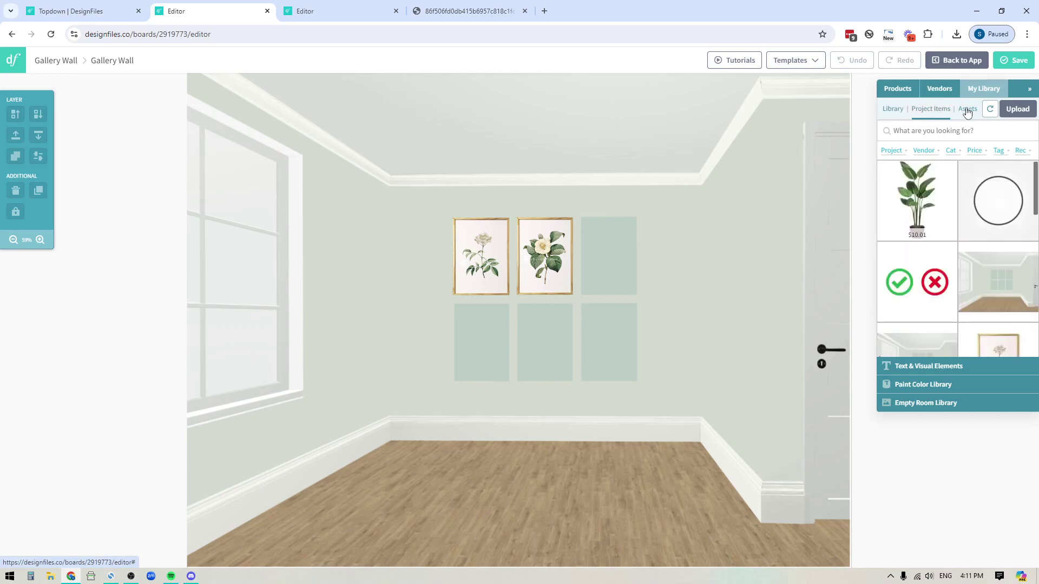
pyautogui.click(1018, 110)
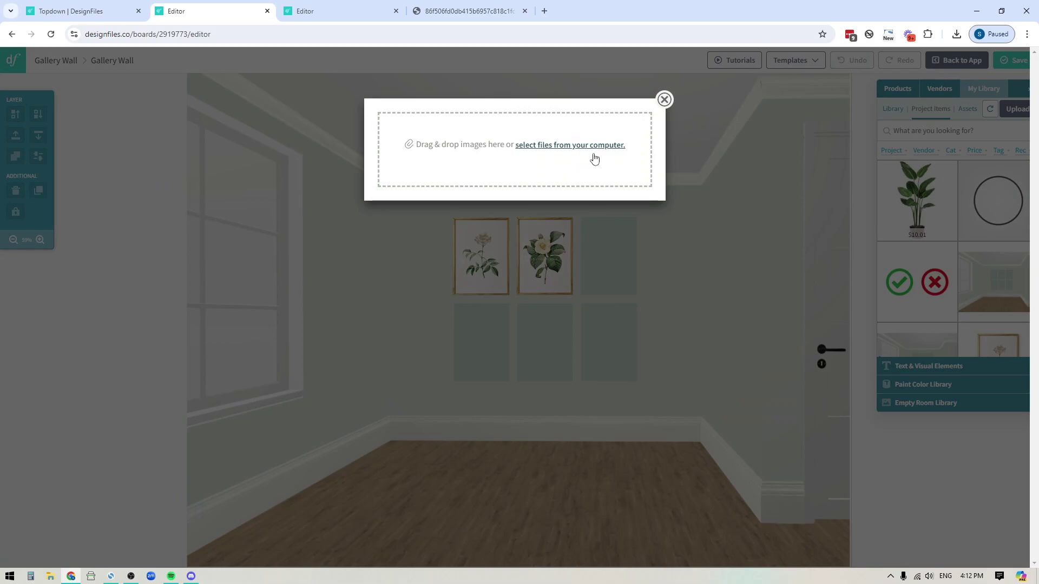
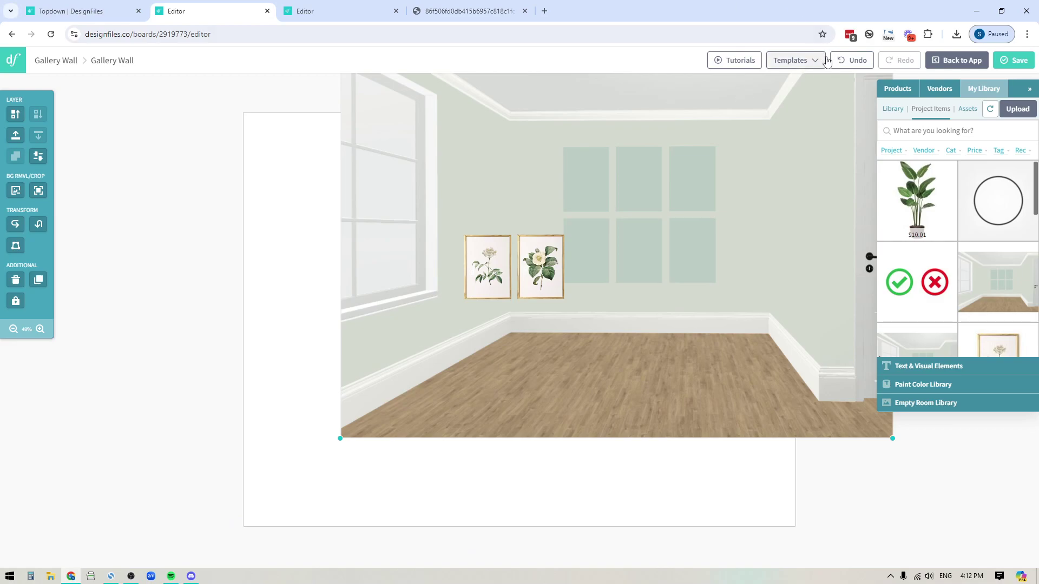
# Undo the room background's move and nudge the white-flower print over the upper-middle frame shape
pyautogui.click(852, 60)
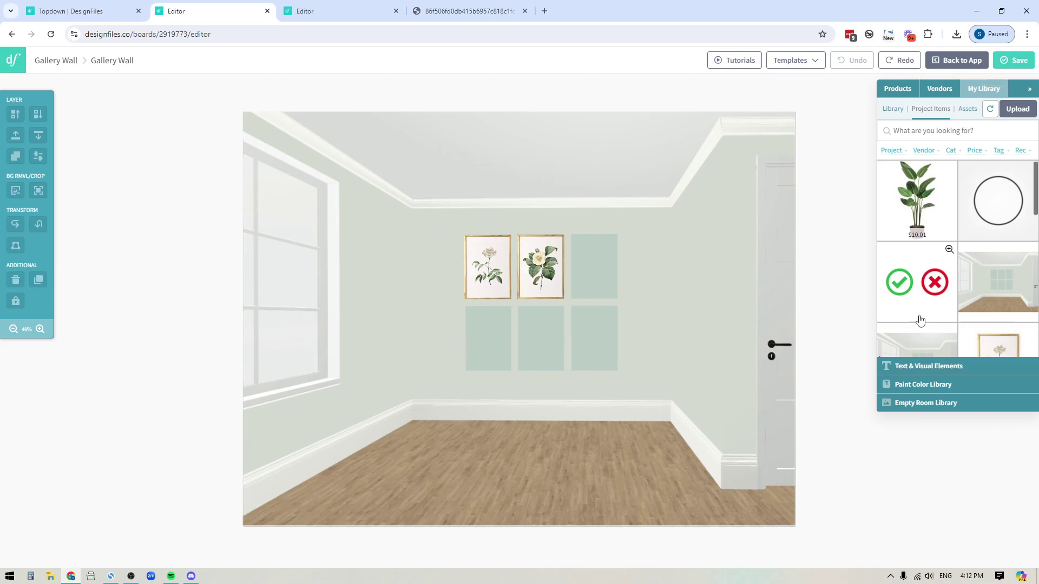
pyautogui.scroll(-1, 917, 319)
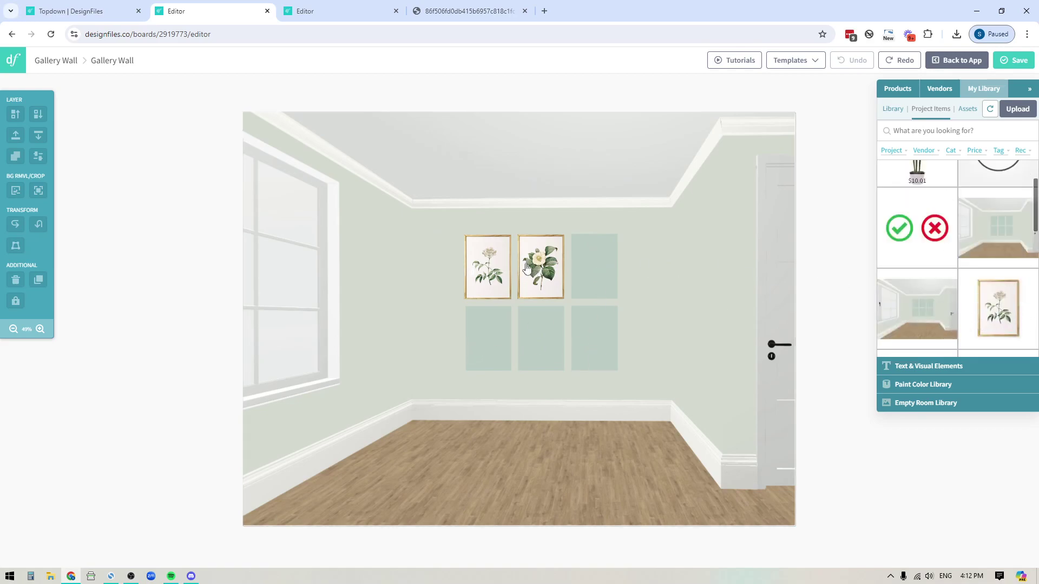
pyautogui.click(546, 287)
pyautogui.moveTo(546, 286)
pyautogui.mouseDown()
pyautogui.moveTo(704, 307)
pyautogui.moveTo(549, 290)
pyautogui.mouseUp()
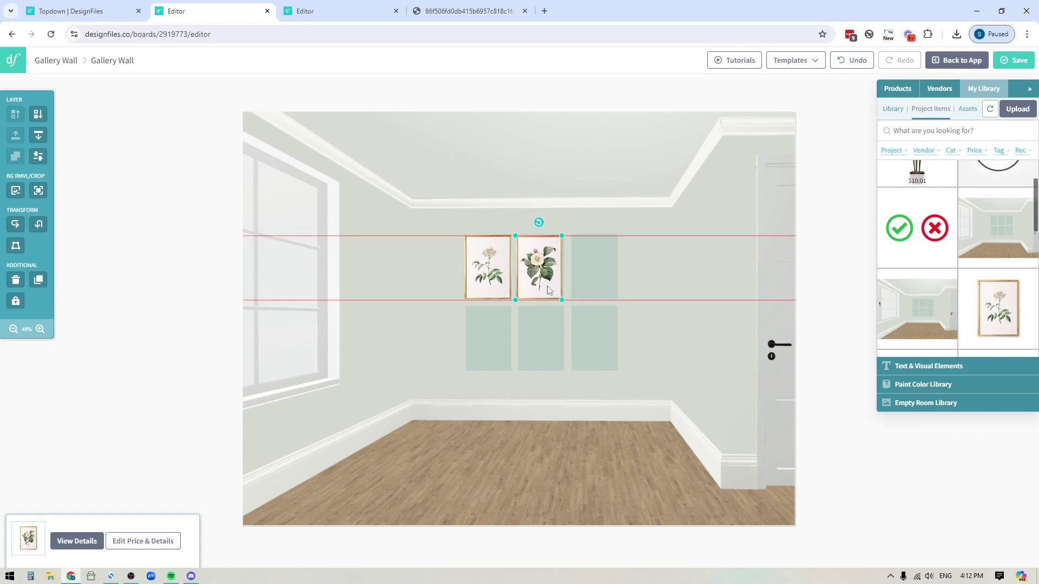
pyautogui.click(40, 329)
pyautogui.moveTo(565, 259); pyautogui.dragTo(575, 258)
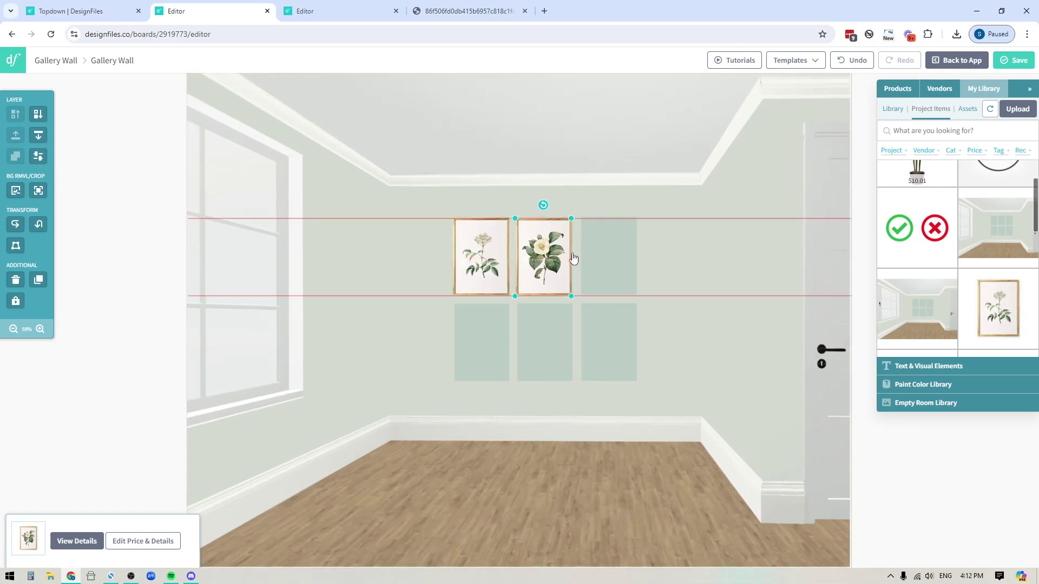
# Try enlarging the white-flower print, and scale it back down to fit the upper-middle frame shape
pyautogui.moveTo(571, 296); pyautogui.dragTo(735, 427)
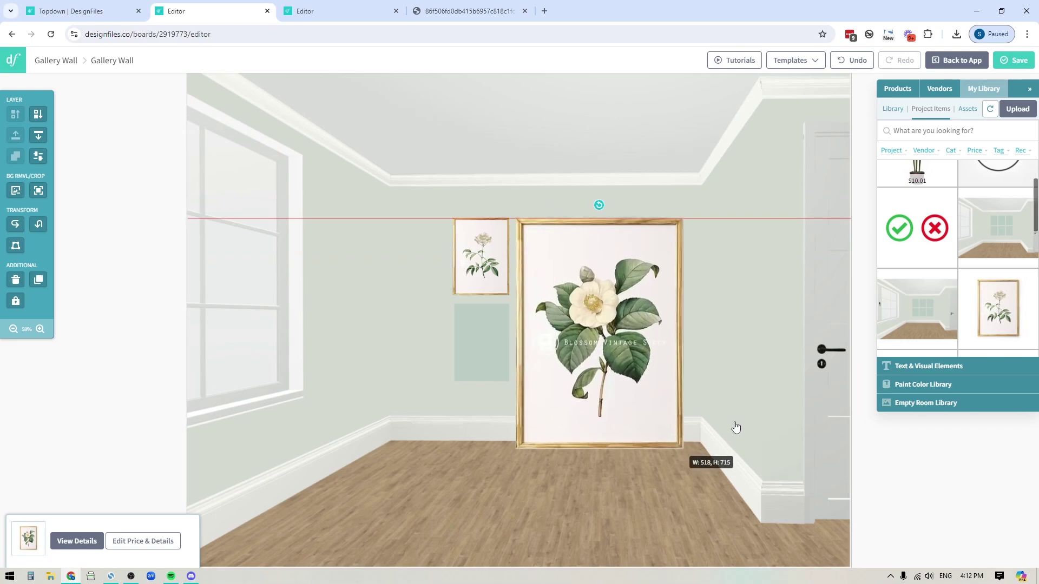
pyautogui.moveTo(619, 300); pyautogui.dragTo(579, 258)
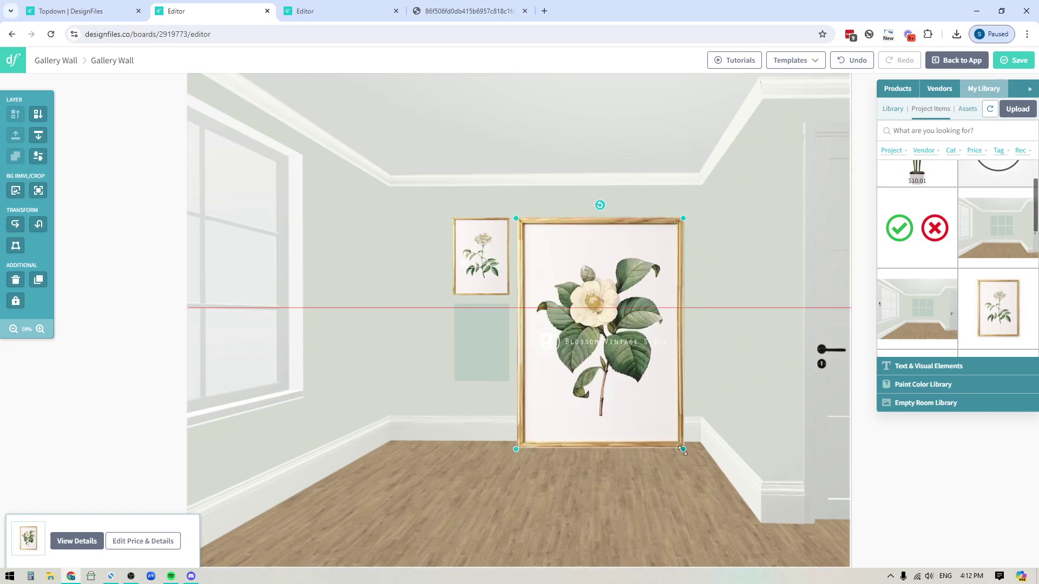
pyautogui.moveTo(682, 449); pyautogui.dragTo(570, 289)
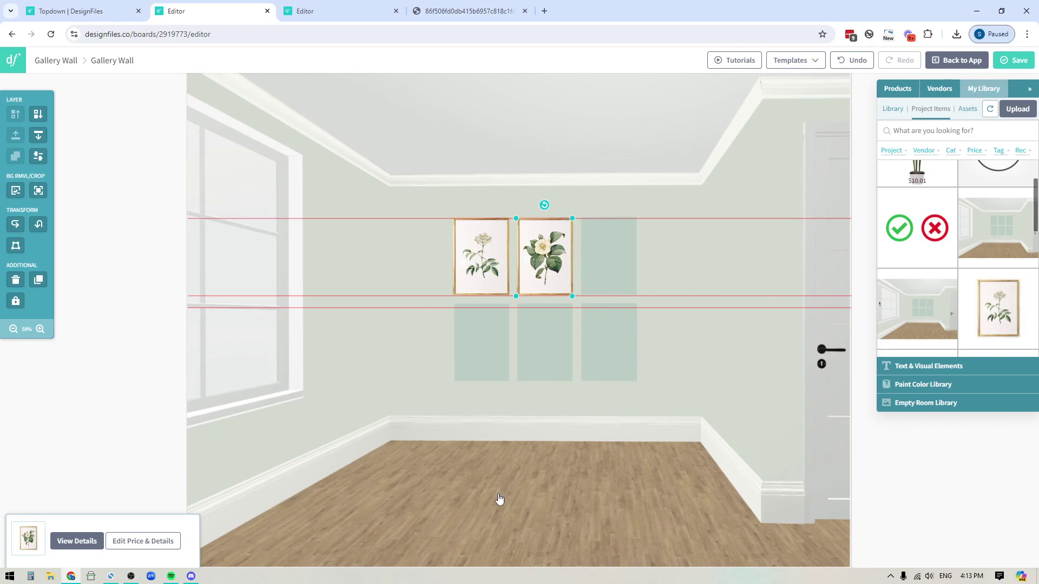
pyautogui.scroll(-3, 962, 281)
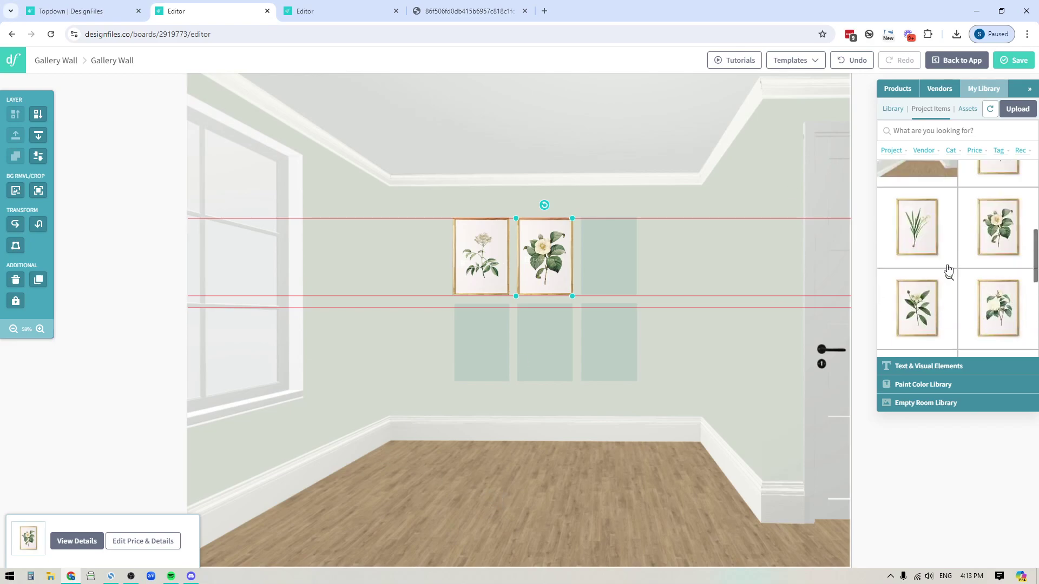
# Switch to the furnished Gallery Wall board, try moving the upper-right print aside, and restore it over its frame shape
pyautogui.click(336, 10)
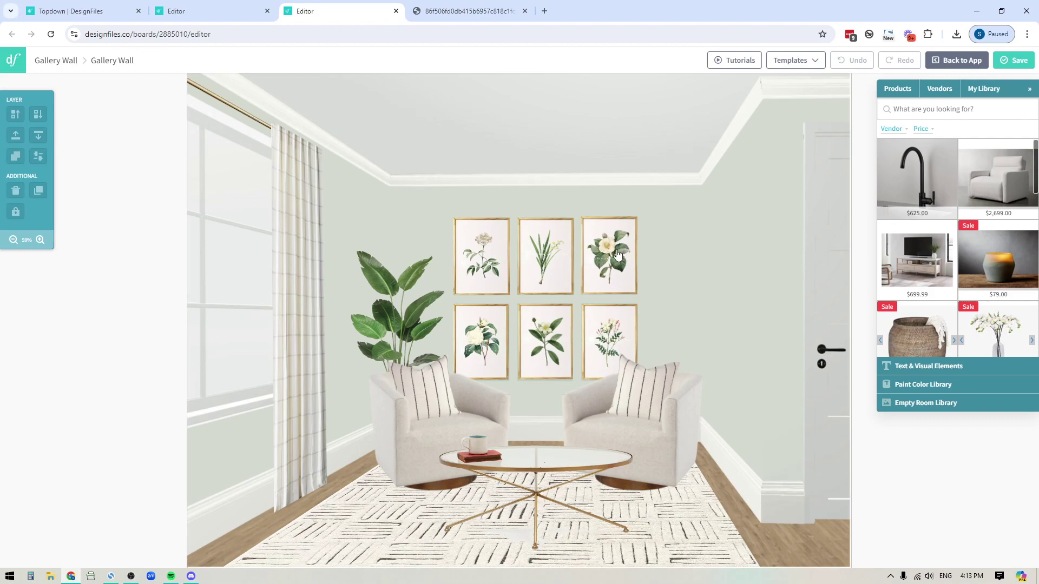
pyautogui.moveTo(625, 253); pyautogui.dragTo(731, 231)
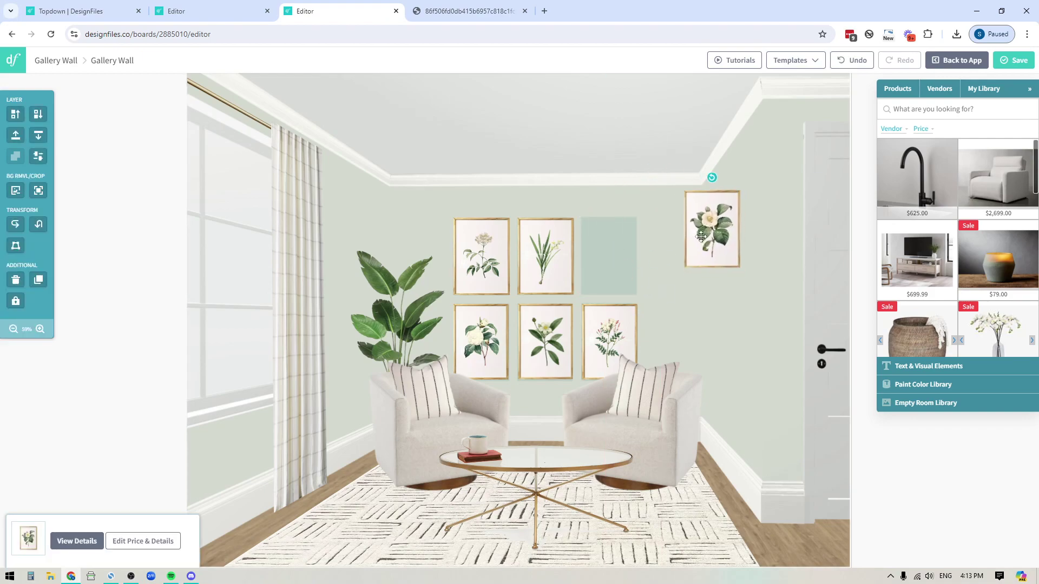
pyautogui.hotkey('ctrl', 'z')
pyautogui.moveTo(603, 272); pyautogui.dragTo(605, 274)
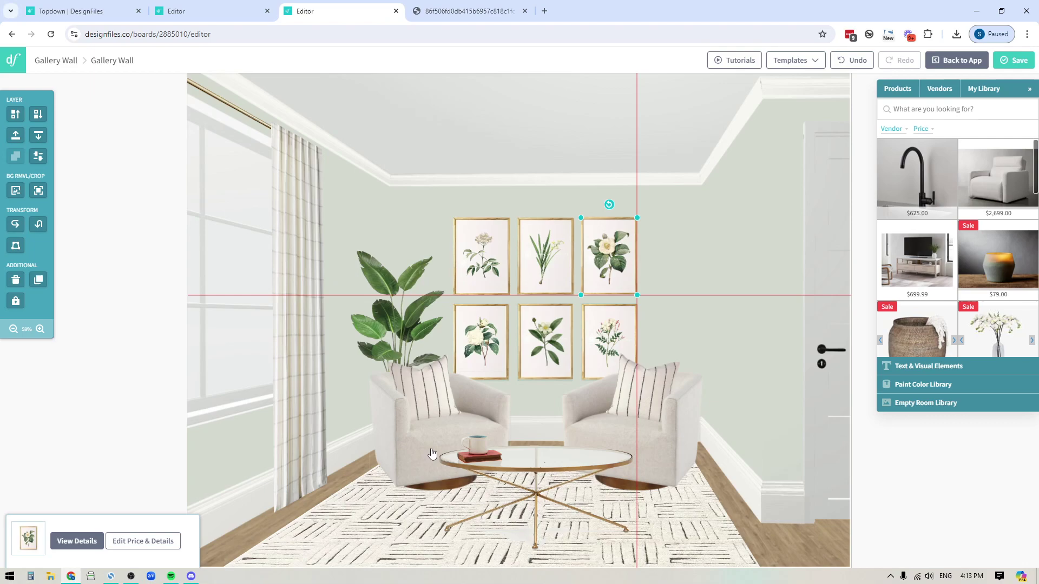
pyautogui.click(68, 374)
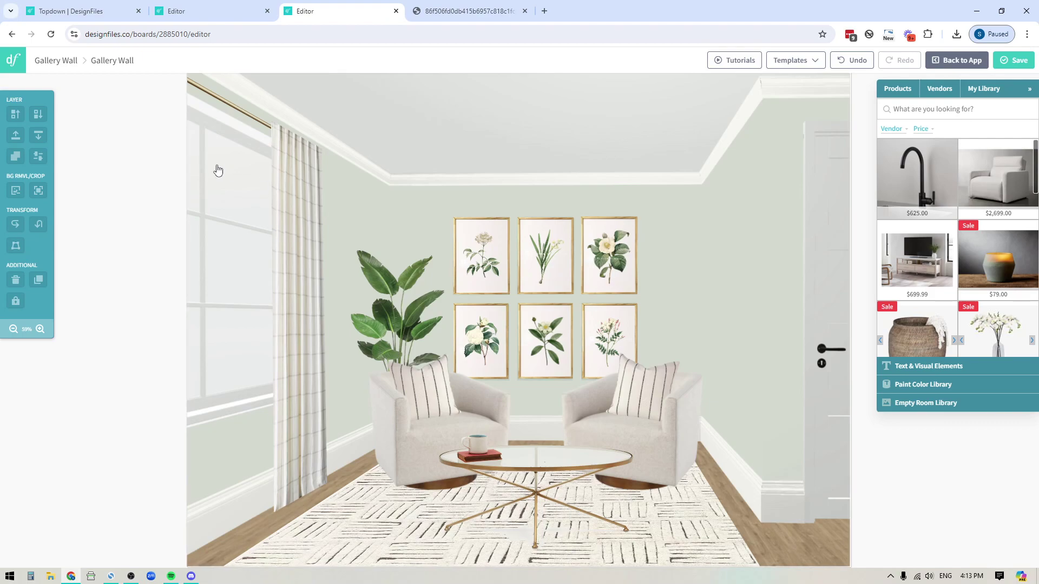
# Move the upper-right print off the board, place it back over its frame shape, and nudge it left and up until it aligns
pyautogui.moveTo(609, 255); pyautogui.dragTo(158, 284)
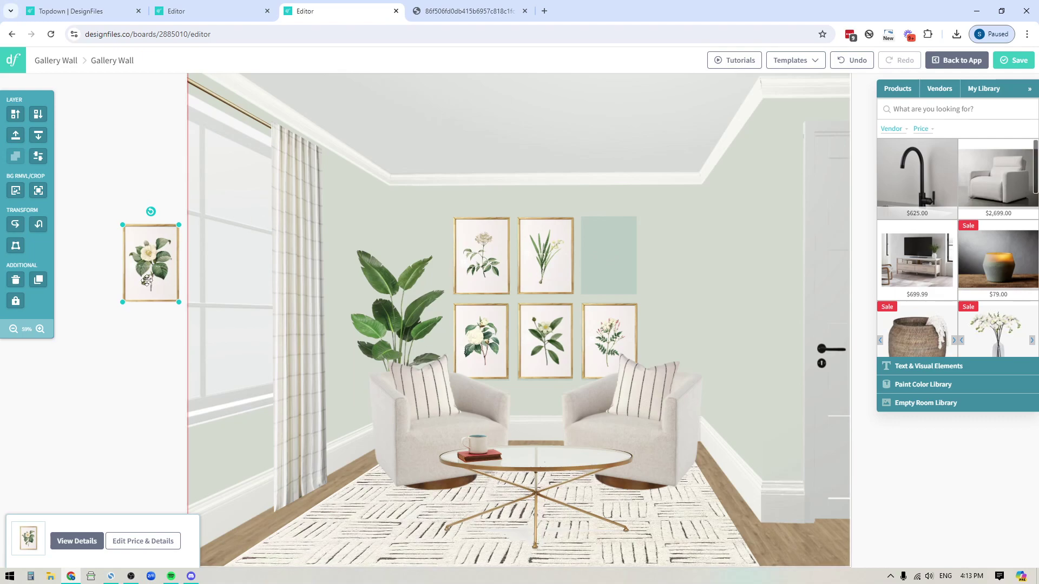
pyautogui.moveTo(151, 279); pyautogui.dragTo(613, 277)
pyautogui.press('Left')
pyautogui.press('Left')
pyautogui.press('Left')
pyautogui.press('Left')
pyautogui.press('Left')
pyautogui.press('Left')
pyautogui.press('Left')
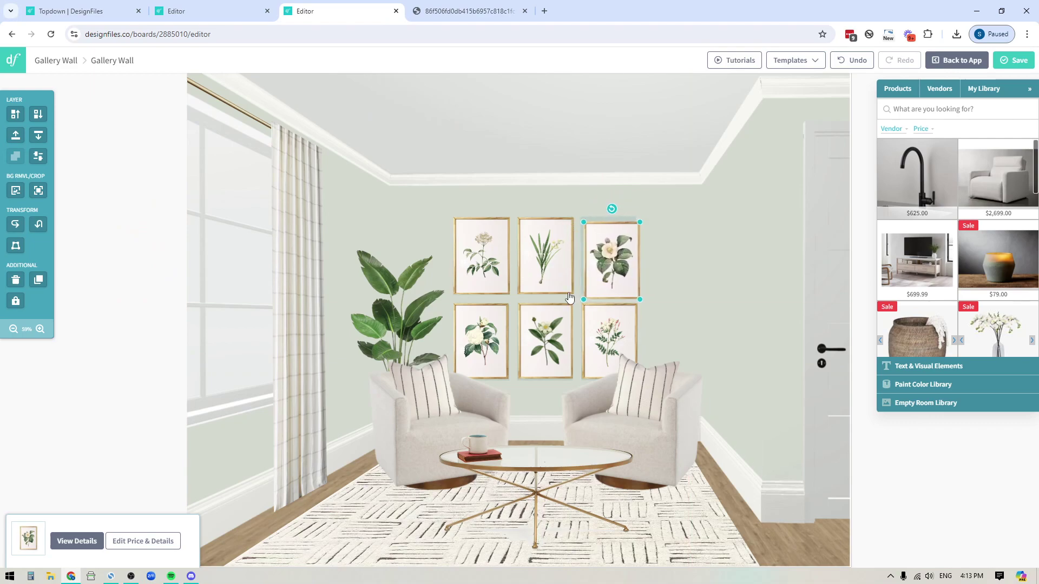
pyautogui.press('Up')
pyautogui.press('Up')
pyautogui.press('Up')
pyautogui.press('Up')
pyautogui.press('Up')
pyautogui.press('Up')
pyautogui.press('Up')
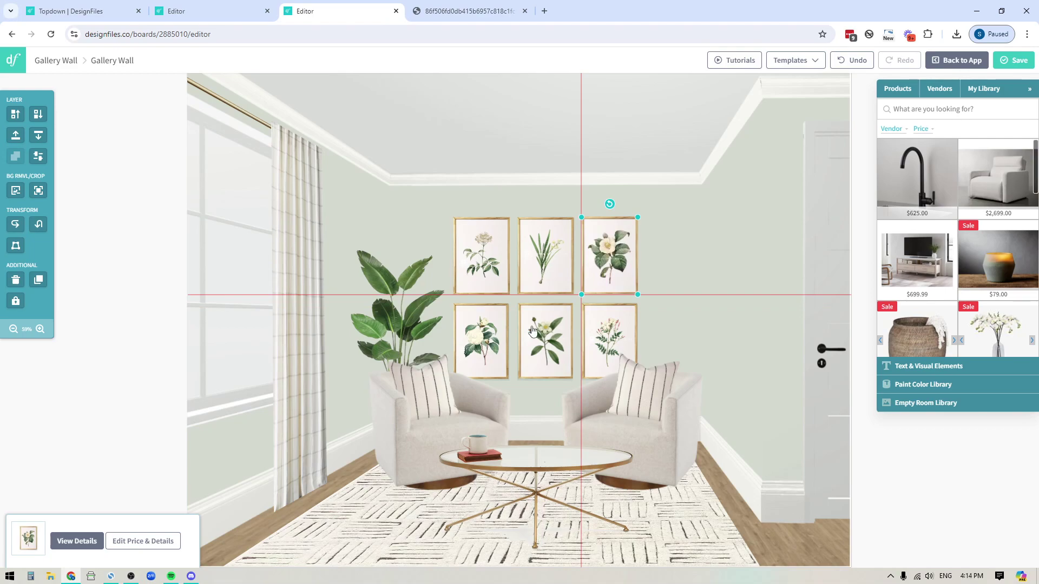
pyautogui.click(117, 345)
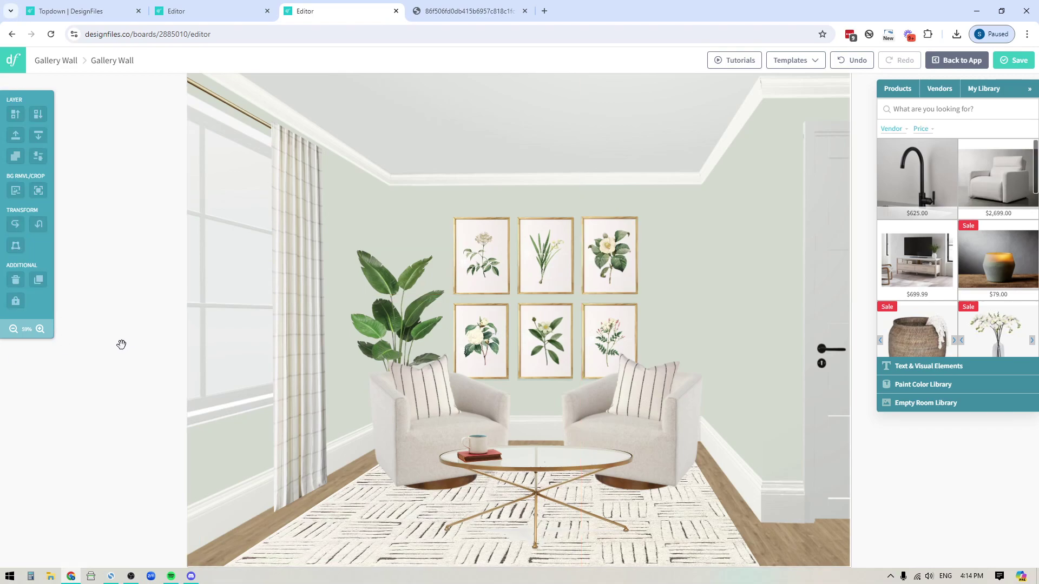